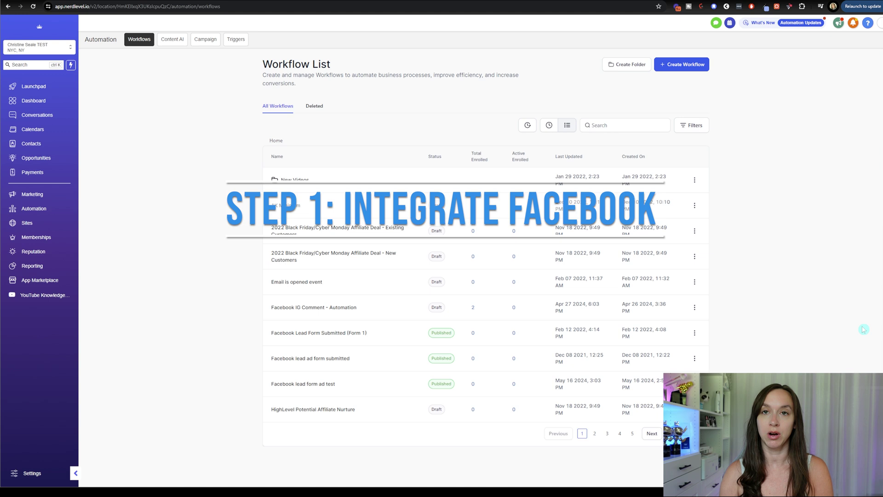
- Review the connected integrations in the account settings, dismissing the business profile notice
left_click(28, 473)
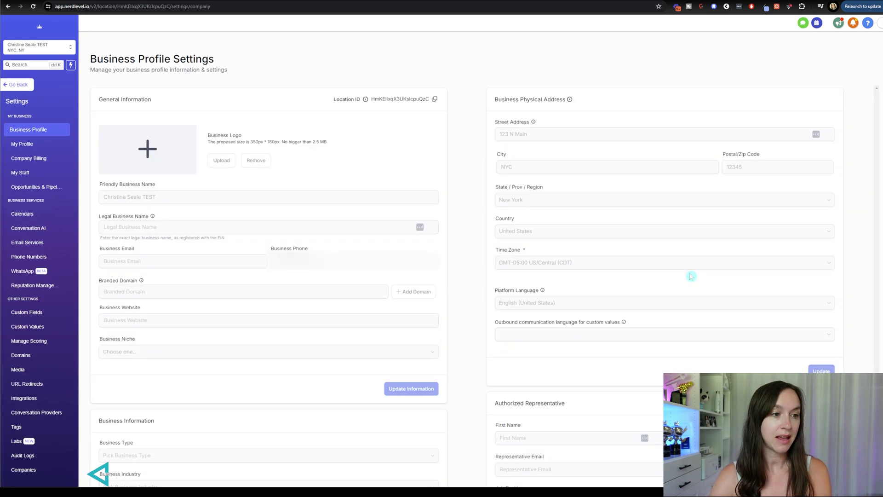
left_click(39, 397)
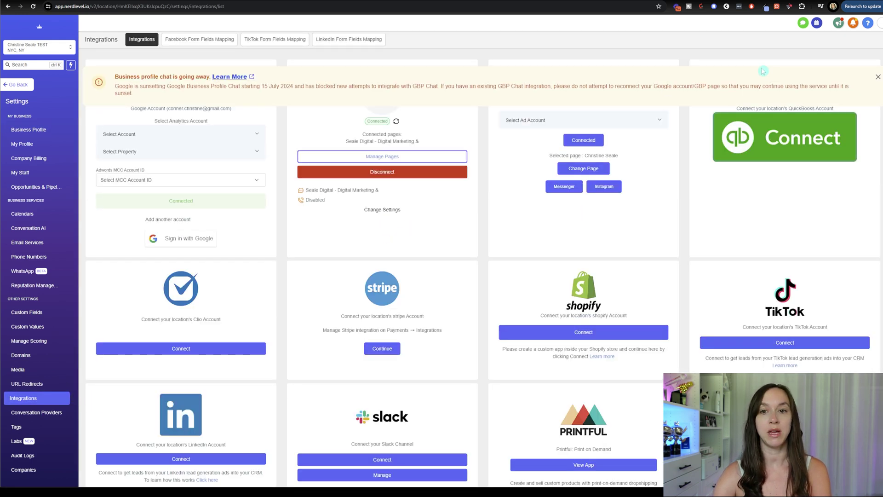
left_click(877, 76)
left_click(556, 218)
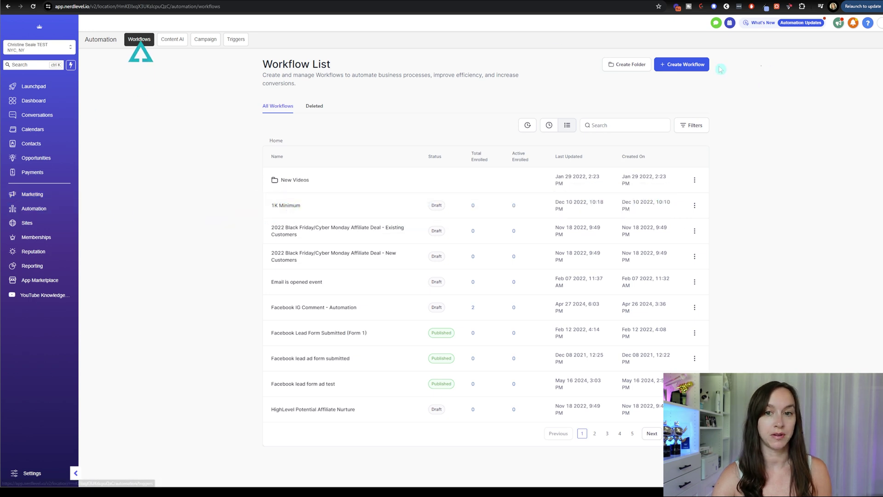
- Create a new workflow from the 'Recipe - Facebook comment automation' recipe
left_click(682, 64)
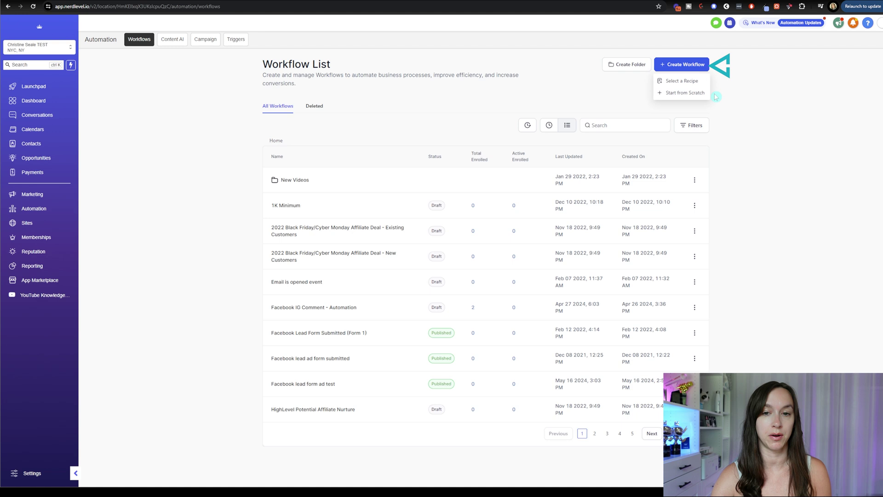
left_click(682, 81)
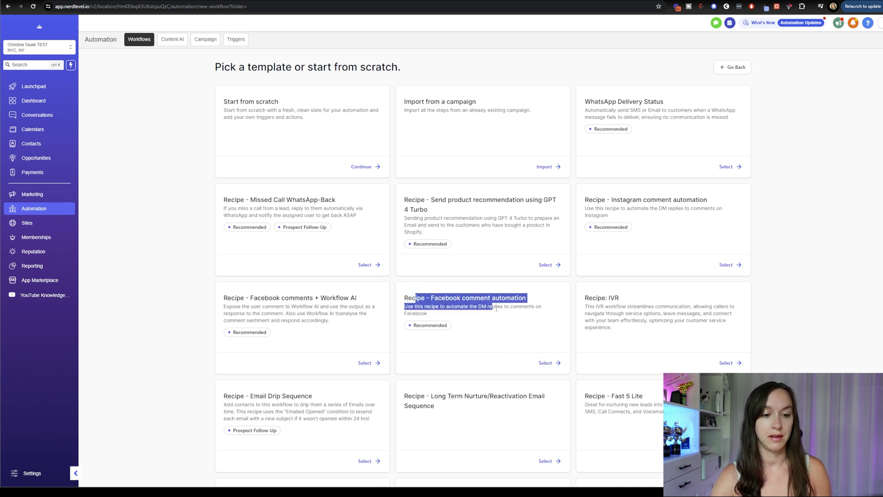
left_click_drag(416, 294, 505, 307)
left_click(545, 363)
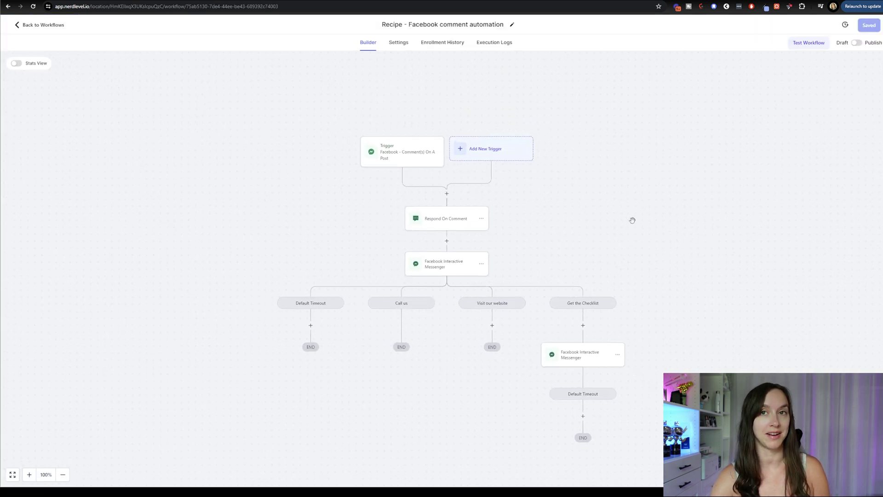
- Set the trigger's Page Is filter to the connected business page, keeping the Checklist phrase filter
left_click(399, 159)
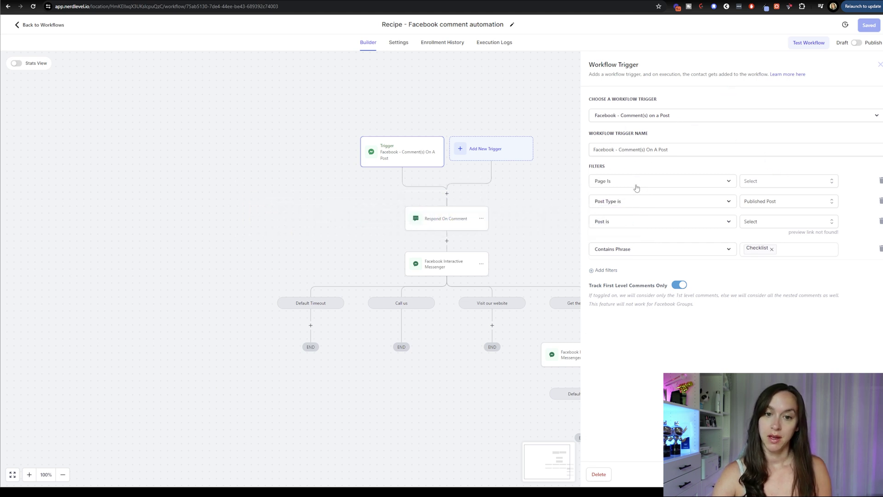
left_click(808, 181)
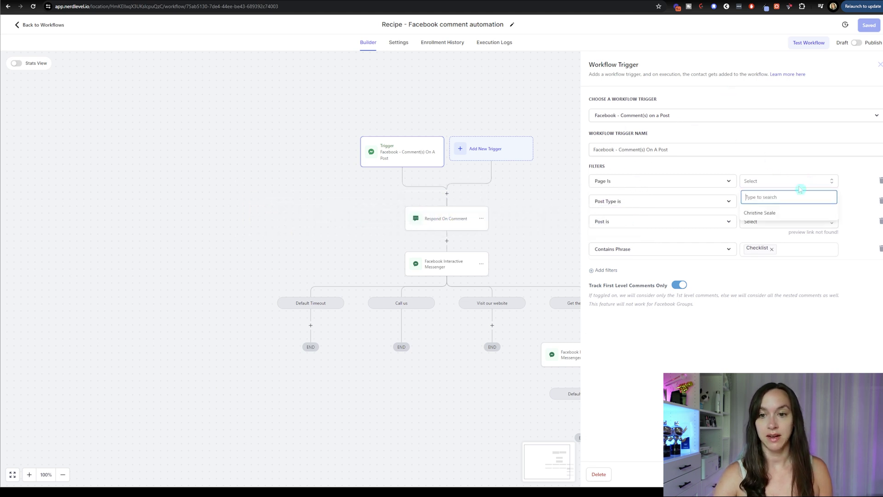
left_click(776, 210)
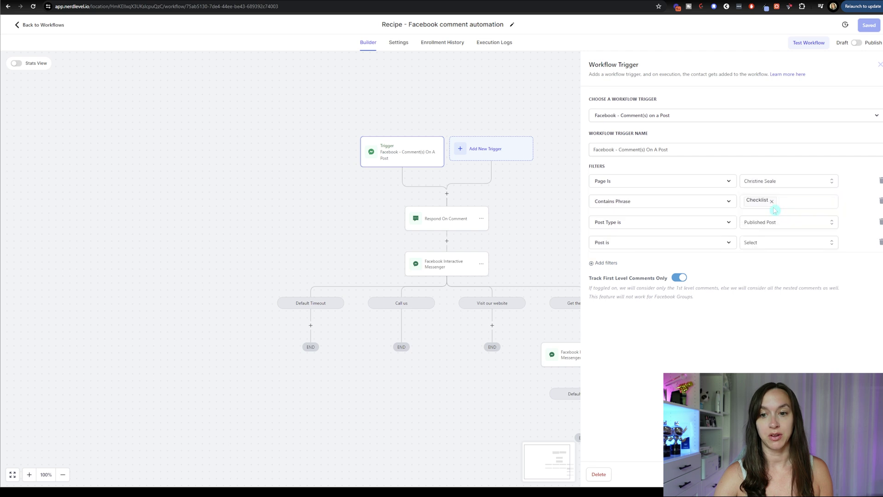
left_click(644, 204)
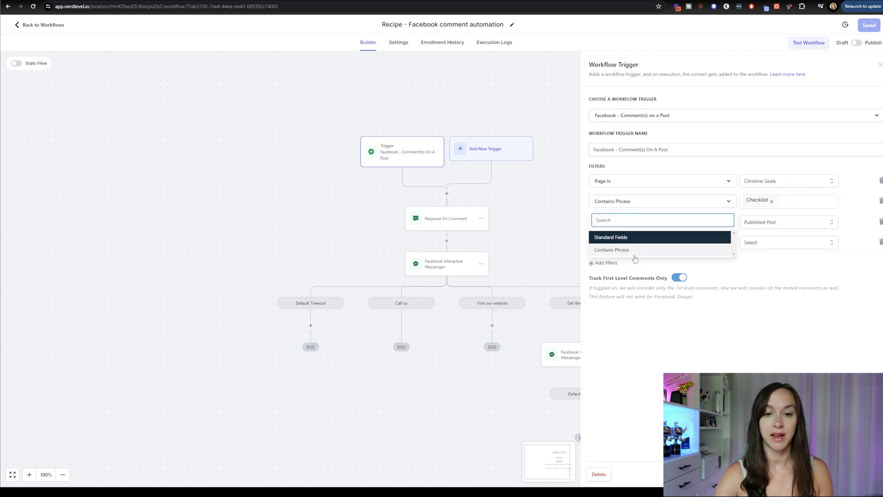
left_click(820, 208)
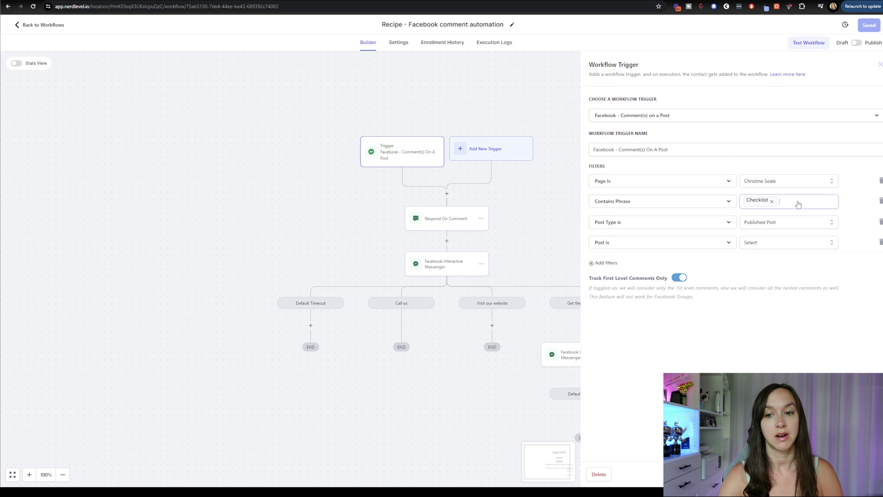
- Try Post Type is Custom, then switch the filter back to Published Post
left_click(697, 205)
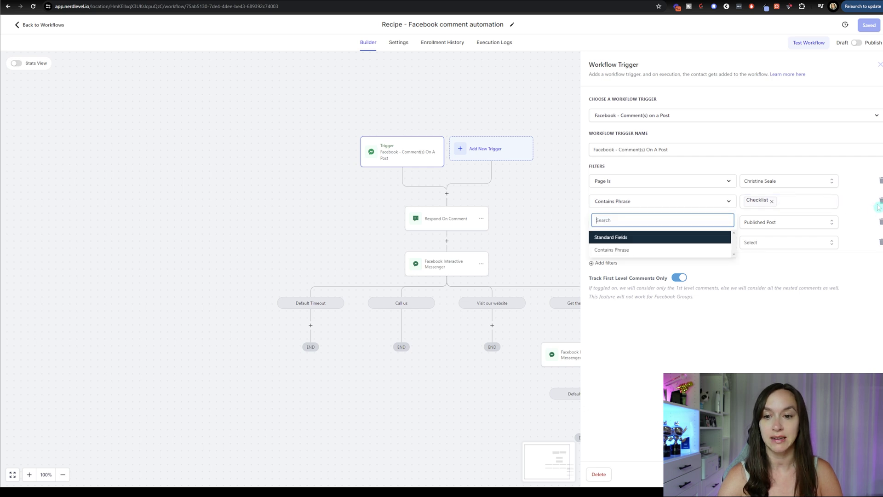
left_click(863, 209)
left_click(627, 223)
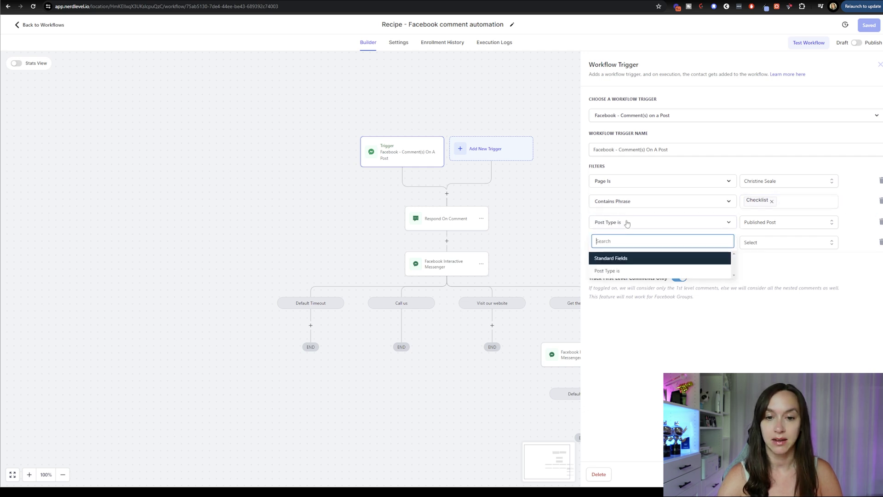
left_click(801, 238)
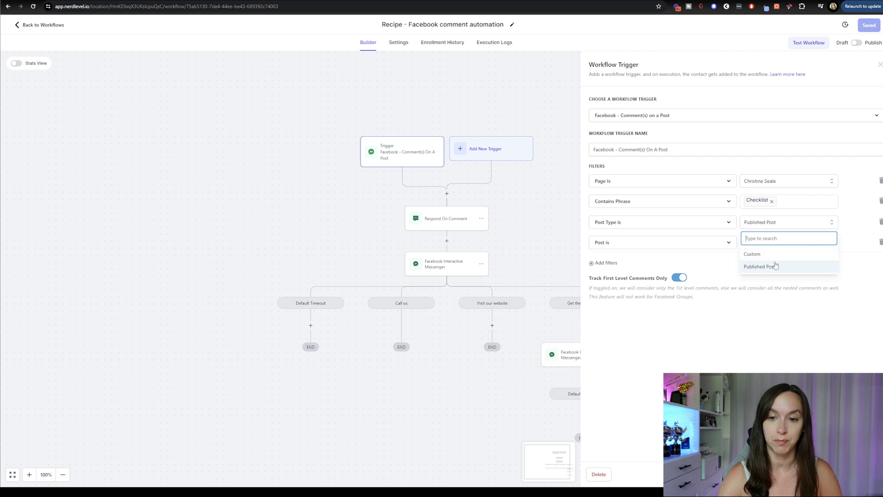
left_click(760, 254)
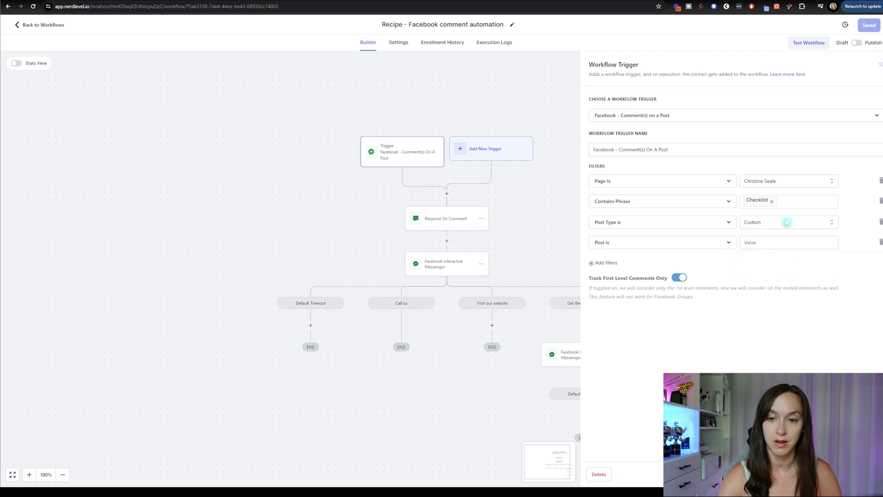
left_click(789, 222)
left_click(692, 241)
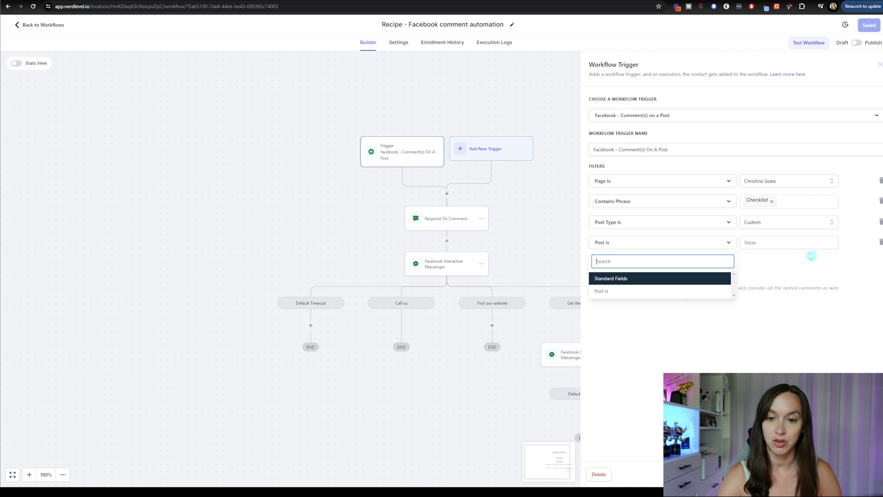
left_click(808, 244)
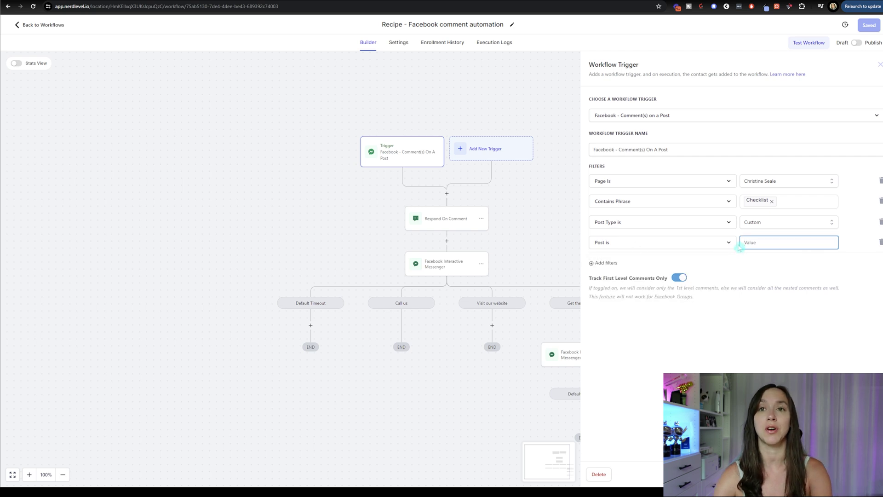
left_click(765, 222)
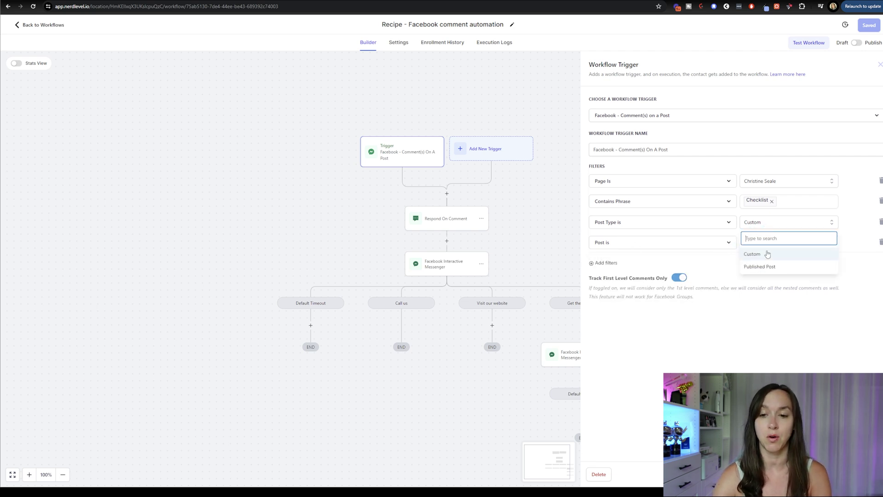
left_click(767, 267)
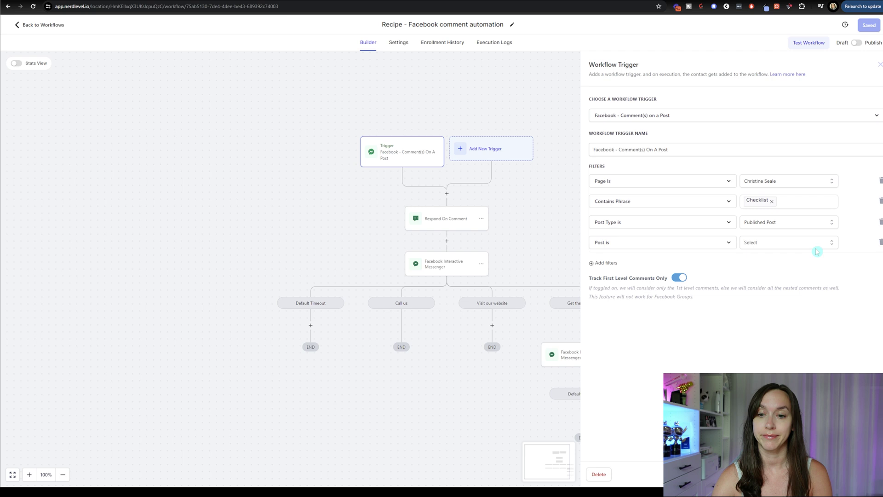
- Review the Post is filter's post list, then delete that empty filter row
left_click(728, 243)
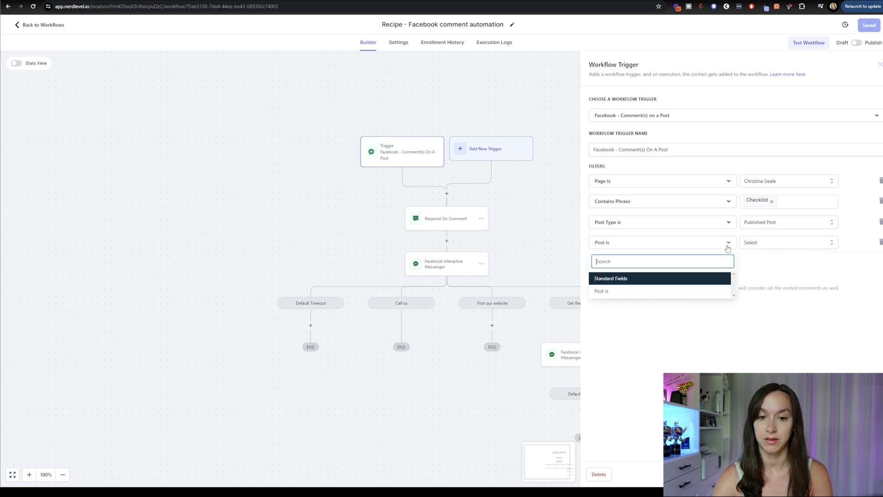
left_click(723, 277)
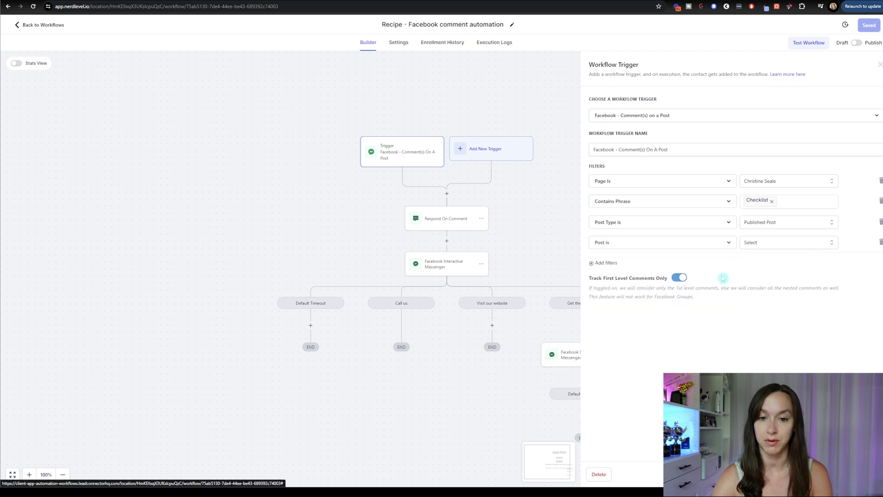
left_click(783, 246)
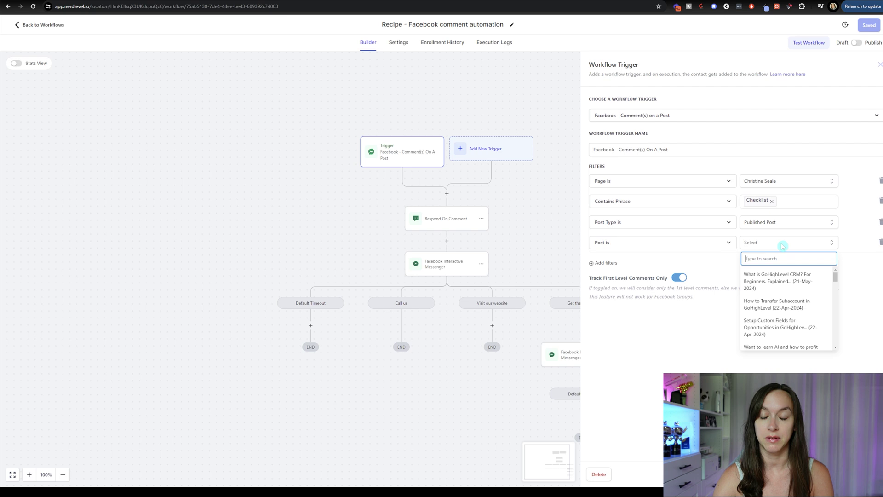
left_click(858, 253)
left_click(881, 242)
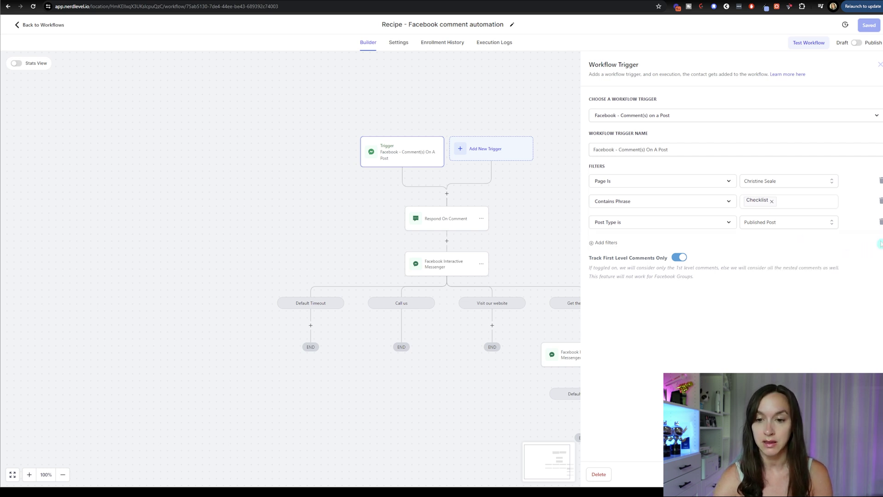
- Add a Post is filter for the 'What is GoHighLevel CRM?' post, keeping first-level comments only
left_click(604, 242)
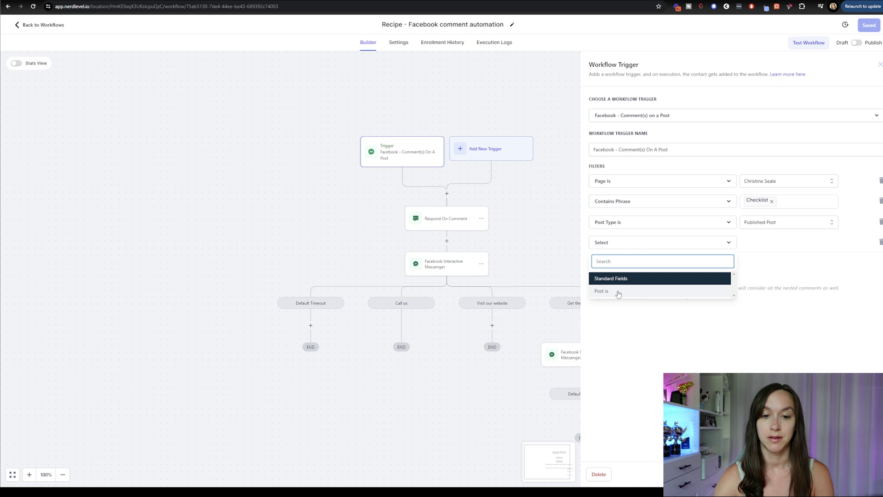
left_click(617, 290)
left_click(787, 245)
left_click(777, 277)
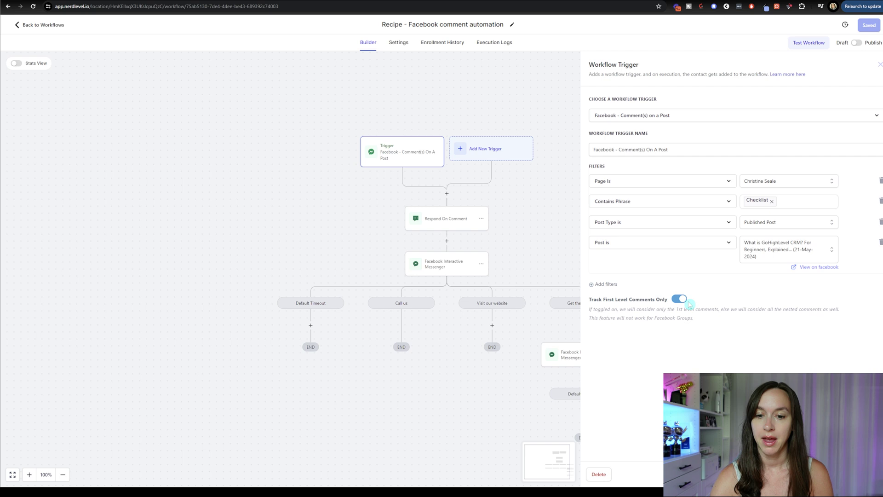
left_click_drag(602, 303, 669, 301)
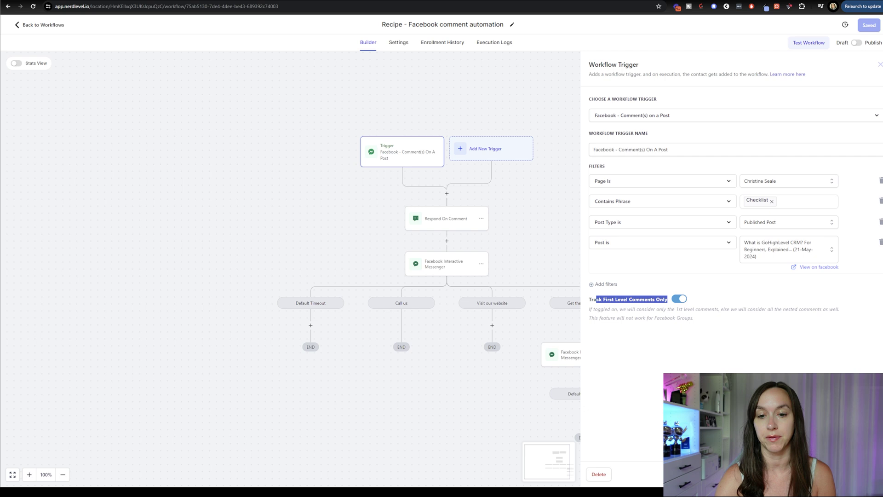
- Close the trigger settings and bring up the Respond On Comment step's Reply In Comments panel
left_click(846, 474)
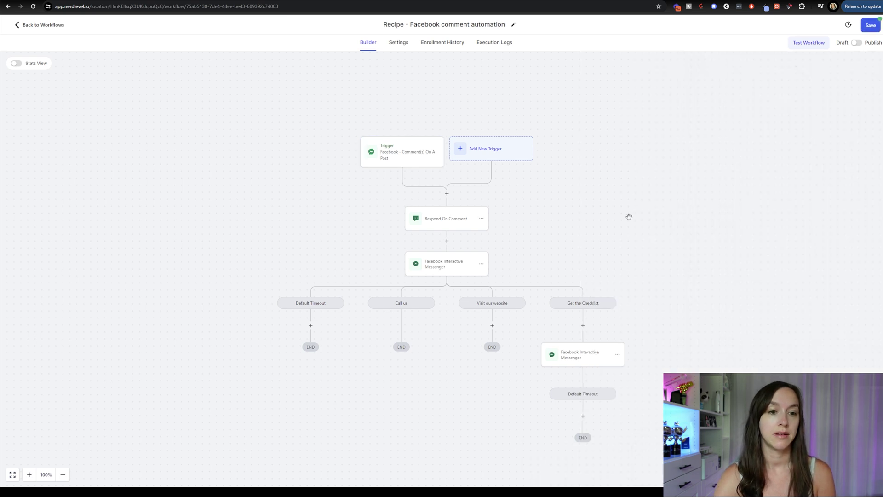
left_click_drag(629, 217, 621, 171)
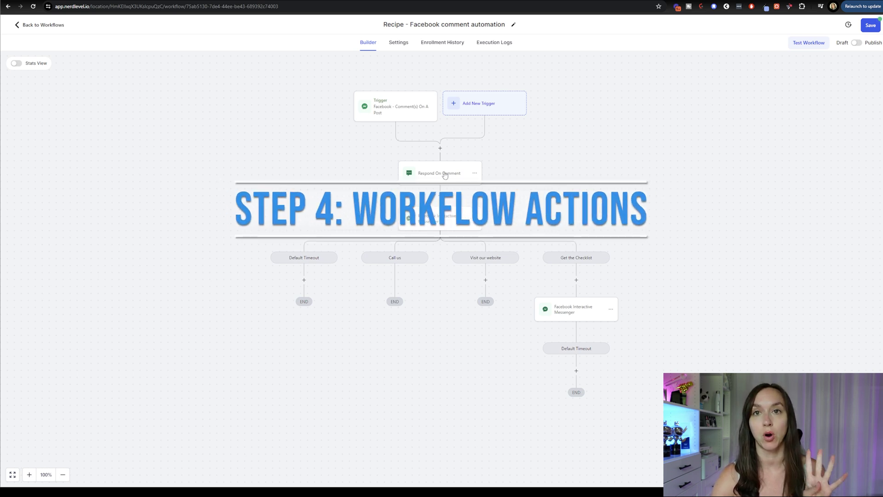
left_click(445, 176)
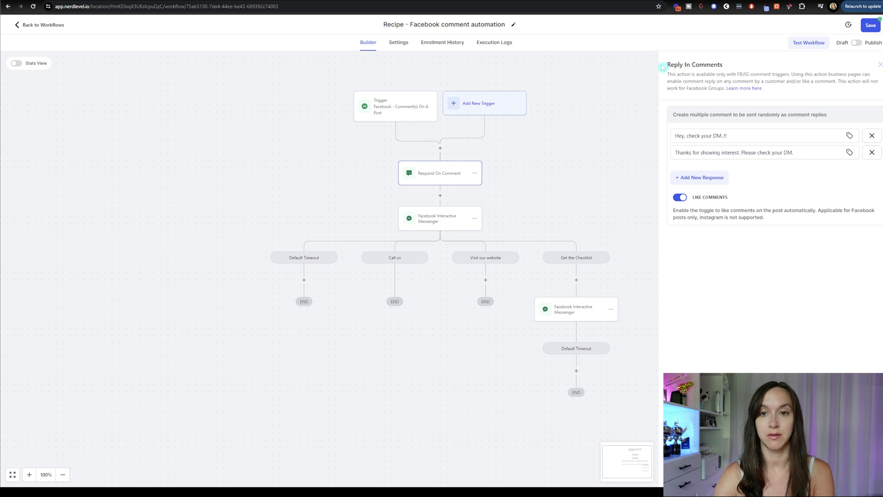
- Add a third random comment reply, 'I sent you a DM!', and close the reply settings
left_click_drag(668, 65, 781, 81)
left_click(781, 81)
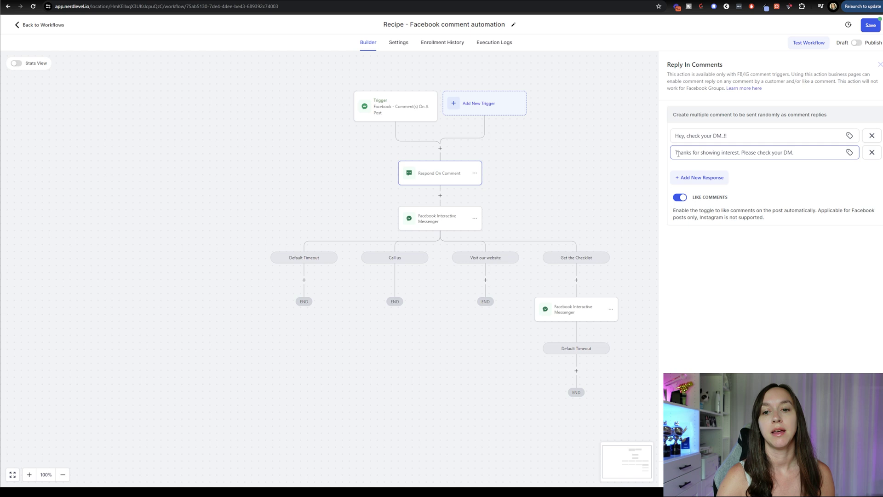
triple_click(810, 153)
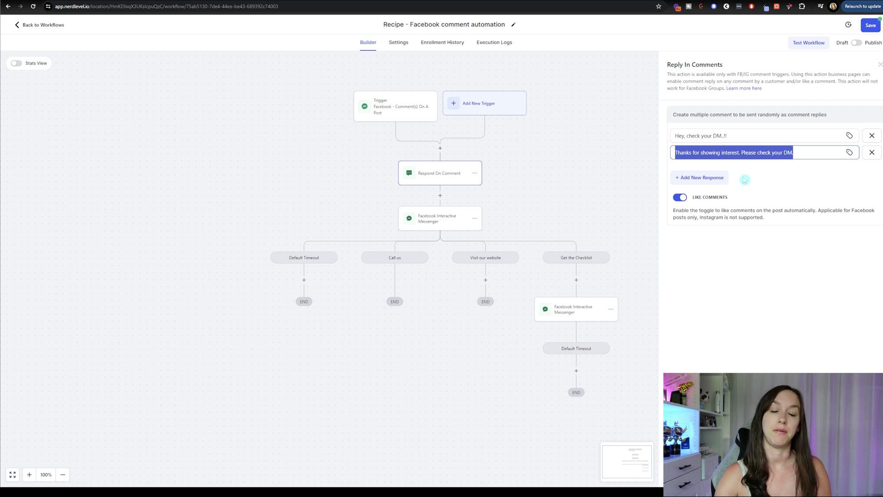
left_click(714, 178)
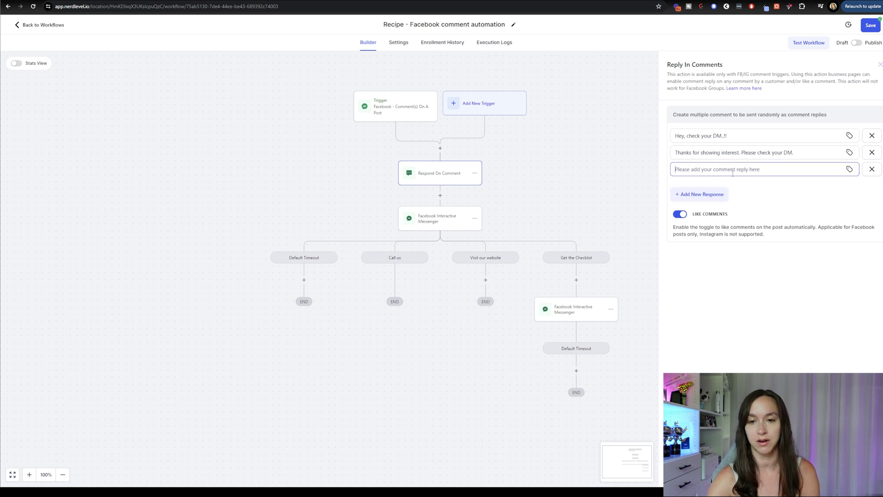
type("I sent you a DM")
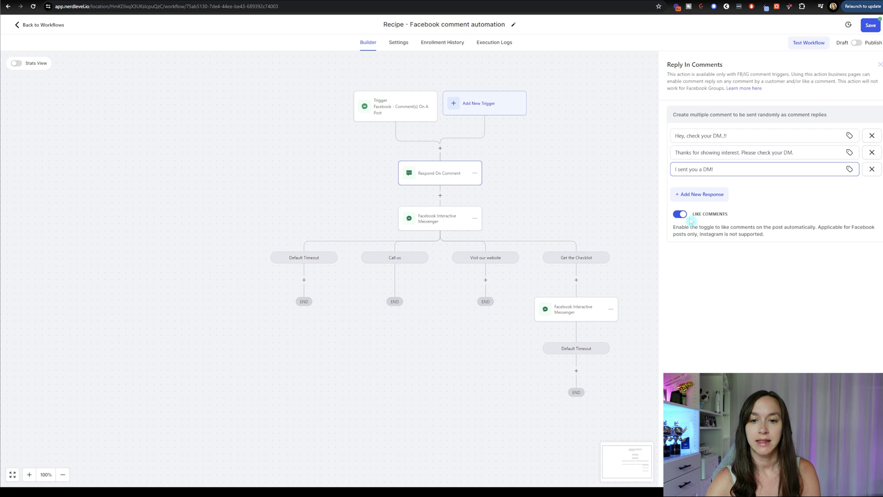
type("!")
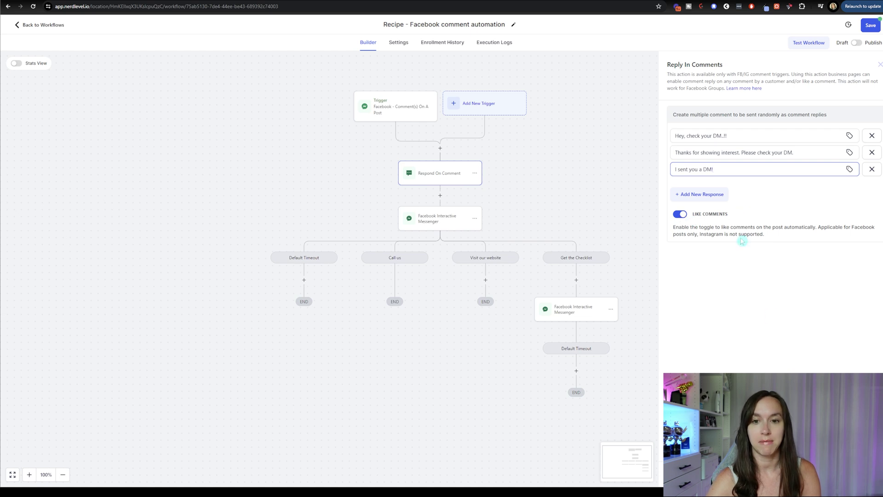
key("Escape")
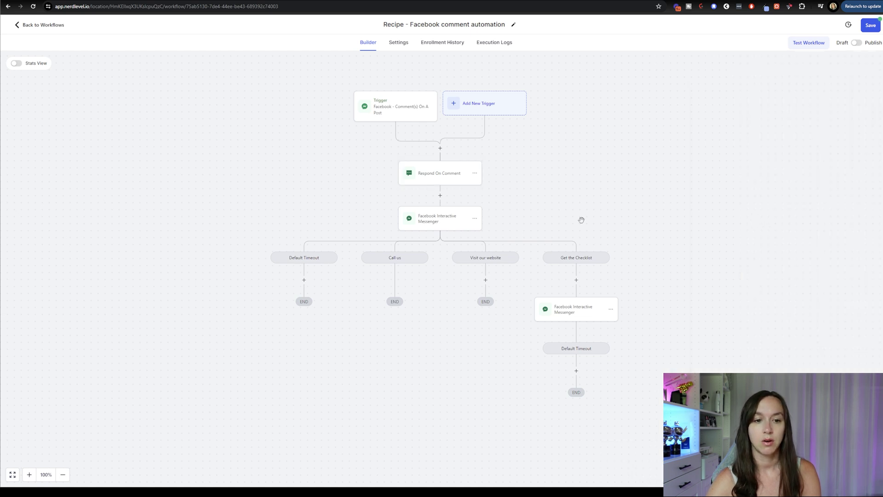
- Keep reply to comment via DM and insert the Contact First Name tag after 'Hi' in the message
left_click(446, 224)
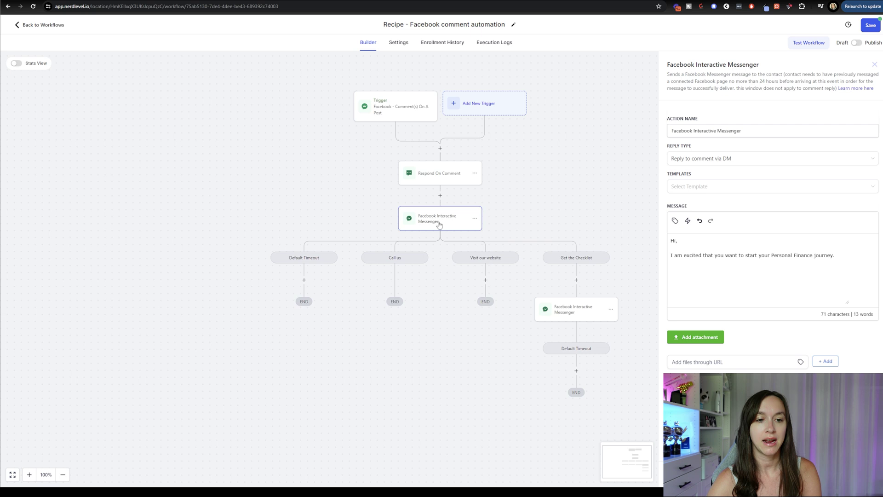
left_click(765, 160)
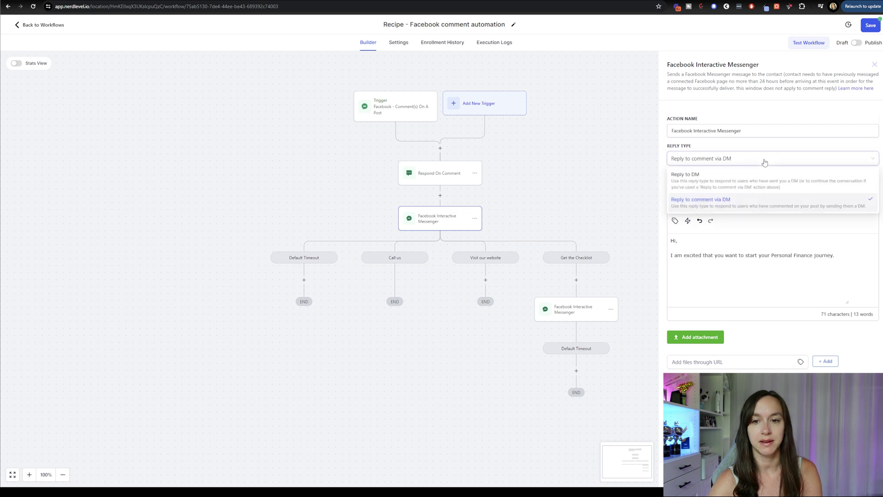
left_click(766, 153)
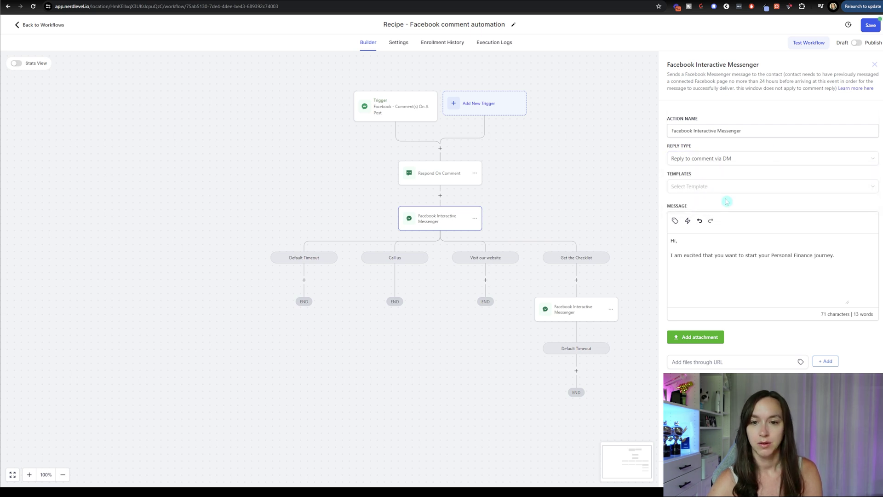
left_click_drag(675, 240, 836, 268)
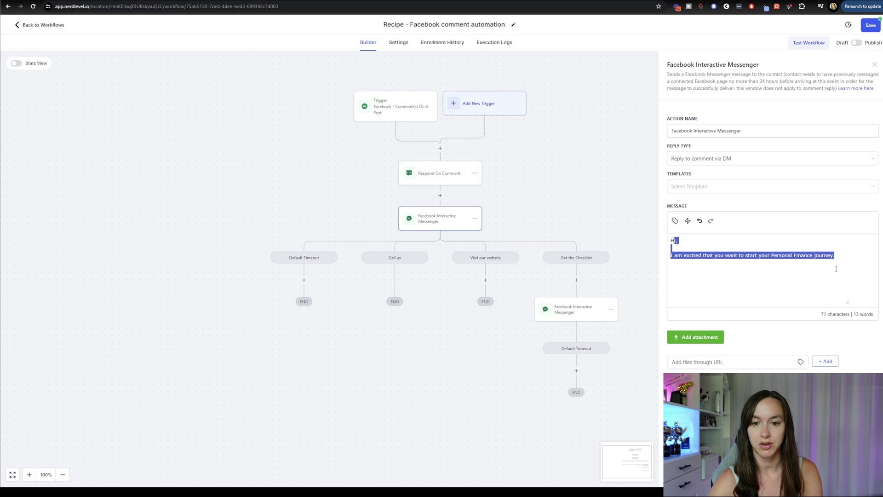
left_click(693, 242)
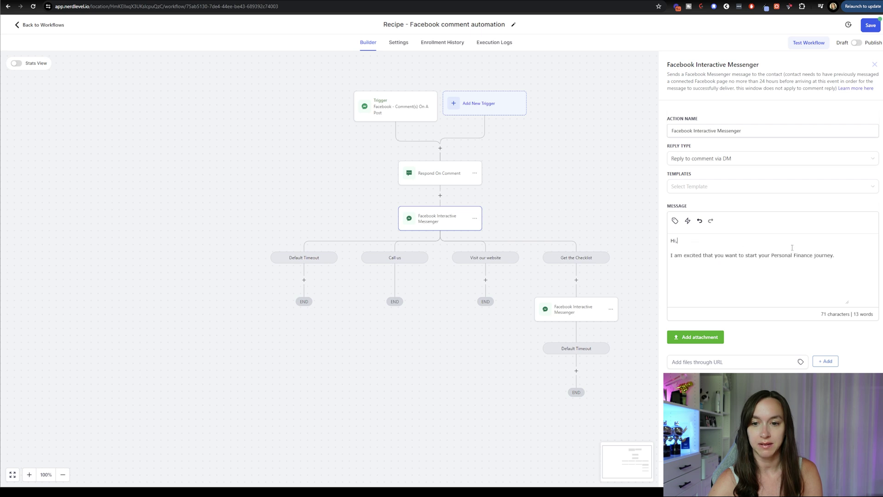
left_click_drag(830, 258, 761, 256)
left_click(818, 256)
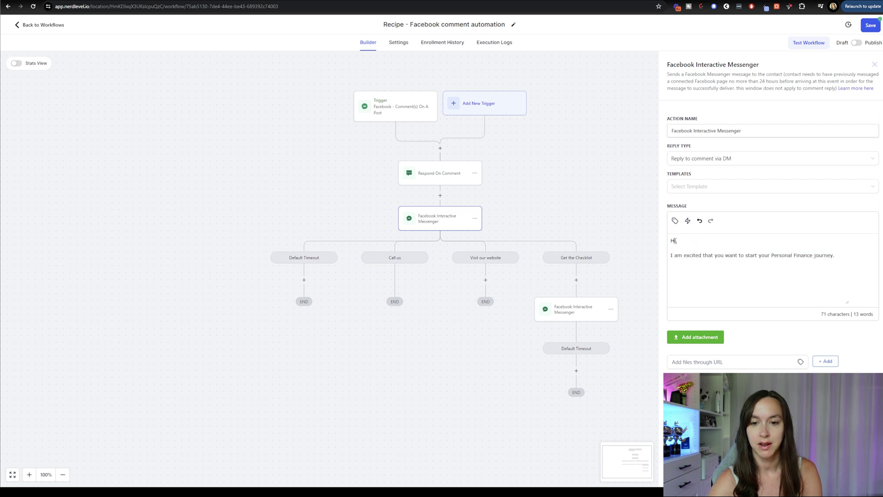
left_click(675, 221)
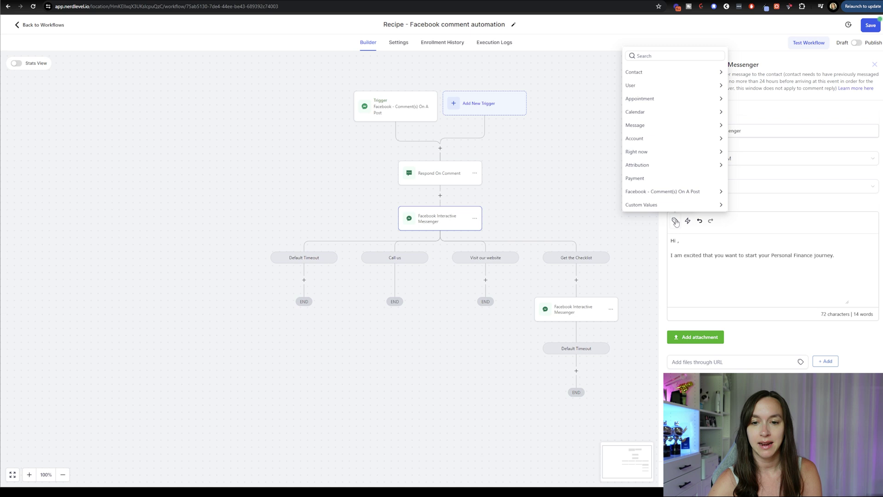
left_click(721, 77)
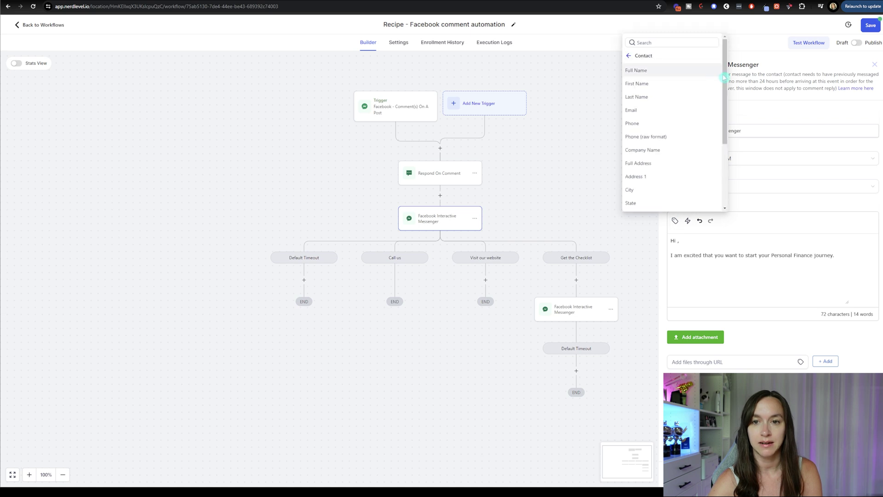
left_click(669, 83)
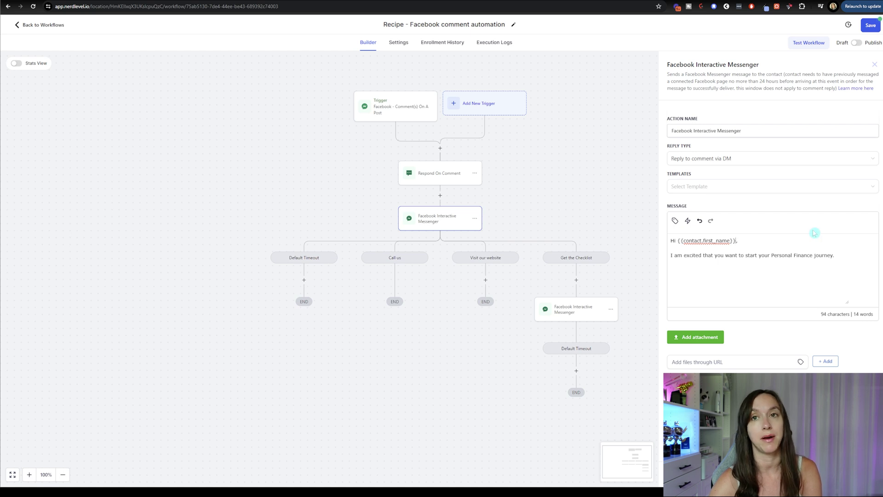
scroll(794, 207, "down", 2)
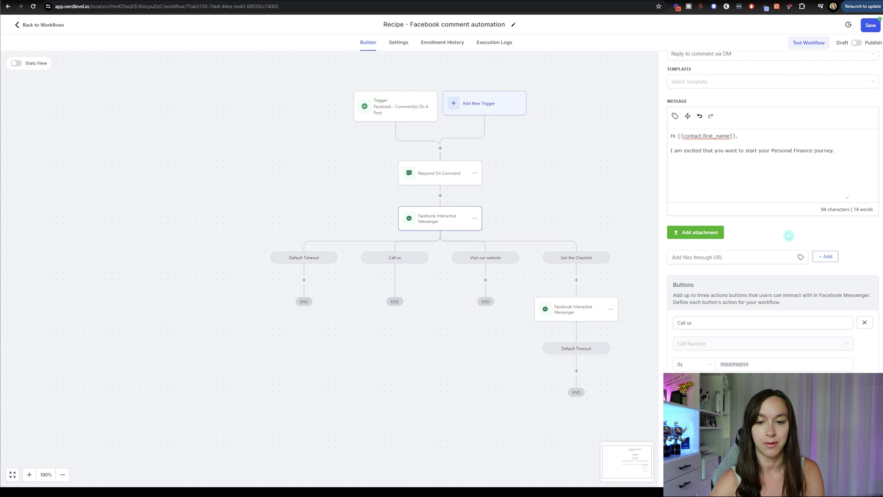
scroll(801, 298, "down", 2)
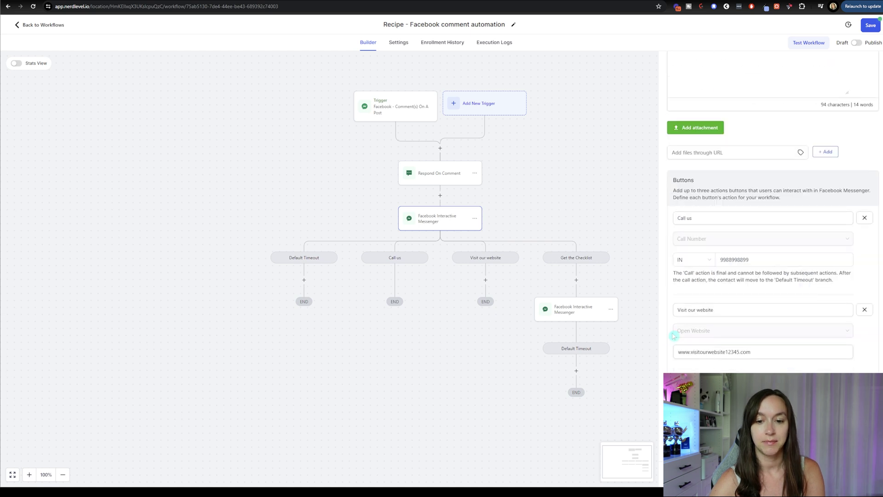
- Delete the Call us and Visit our website buttons, leaving only the Default Timeout branch
left_click_drag(707, 191, 720, 191)
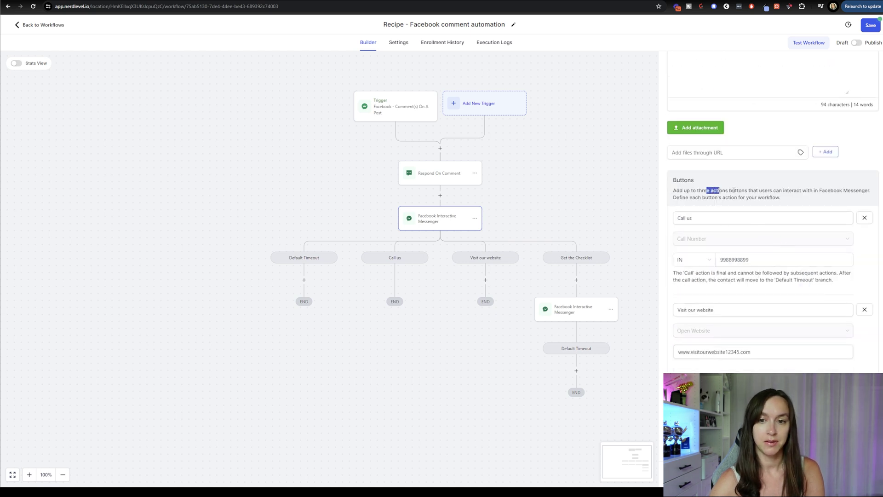
triple_click(840, 202)
left_click(842, 201)
scroll(842, 201, "down", 1)
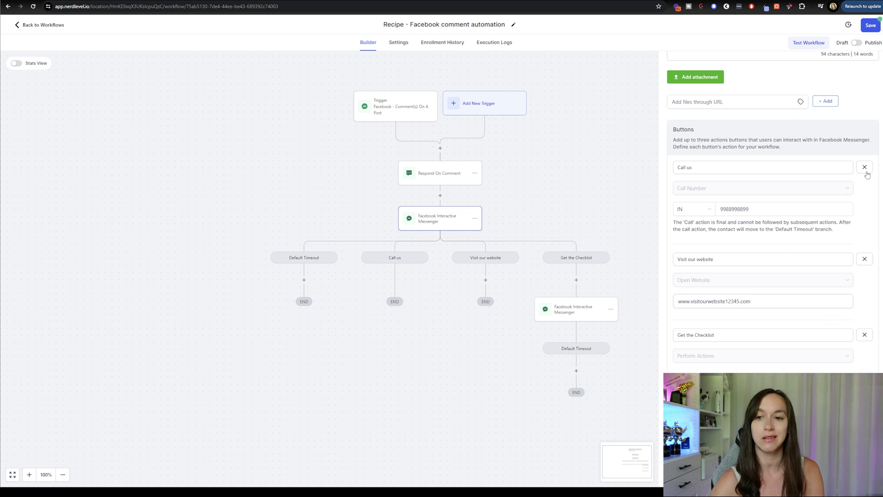
left_click(864, 259)
left_click(522, 278)
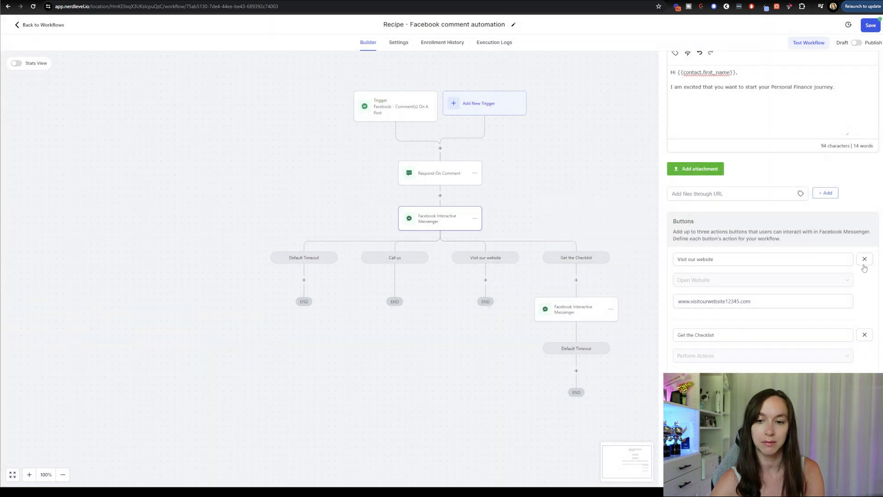
left_click(864, 259)
left_click(521, 278)
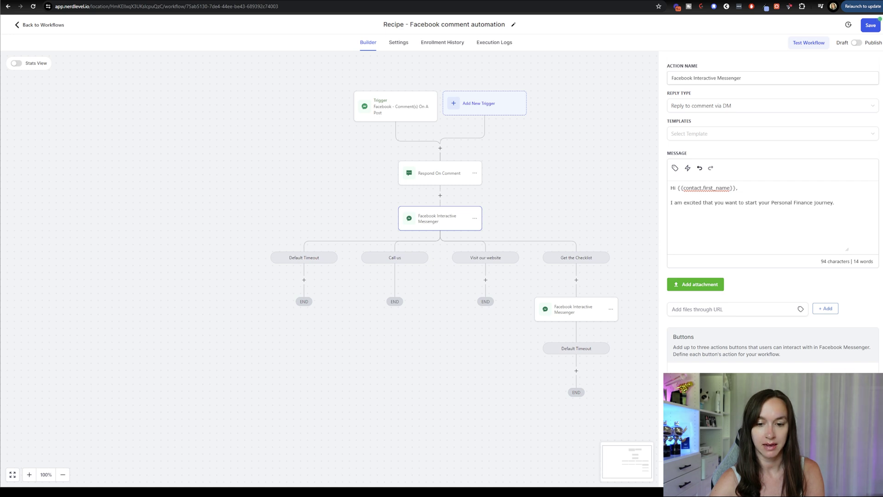
left_click(545, 247)
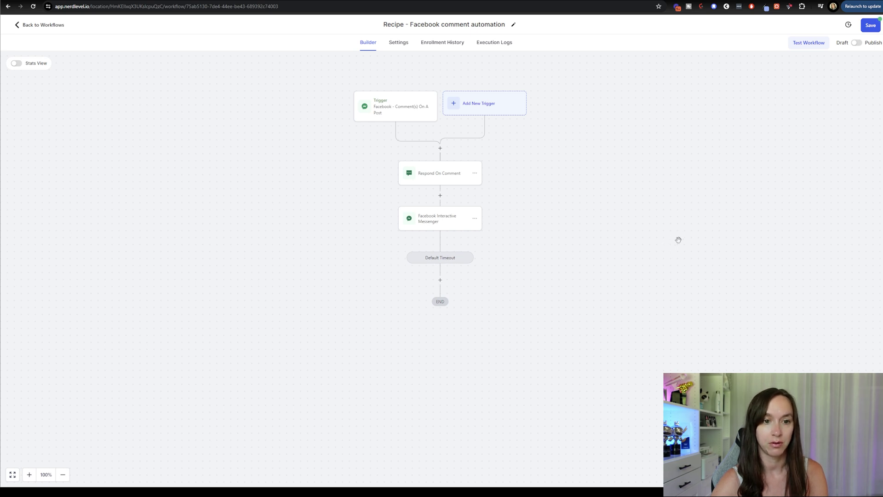
- Save the workflow, publish it, save again, and bring up the trigger settings
left_click(871, 26)
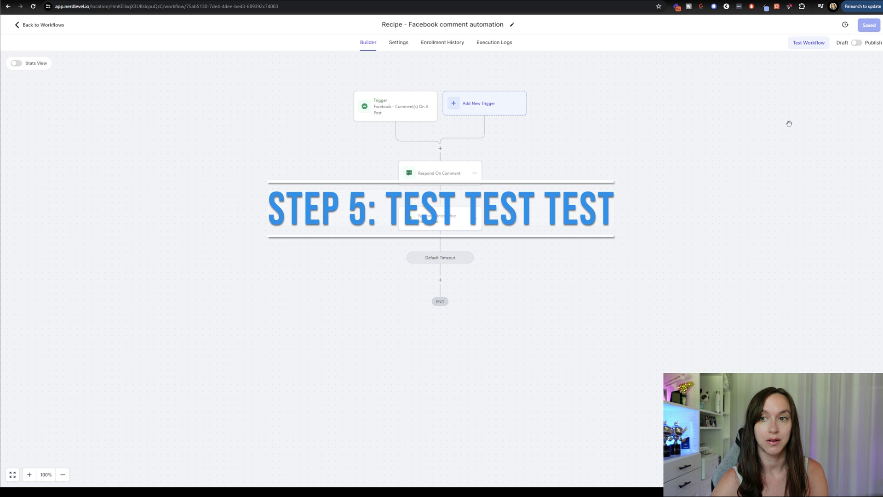
left_click(857, 44)
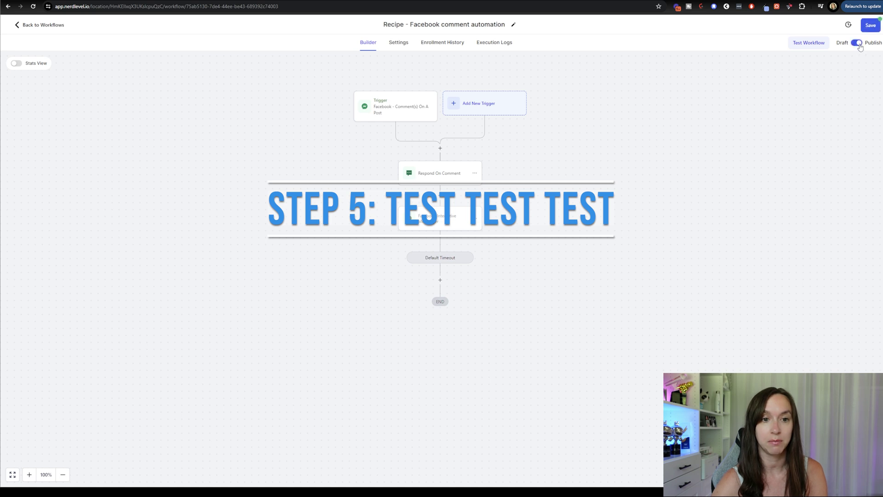
left_click(870, 25)
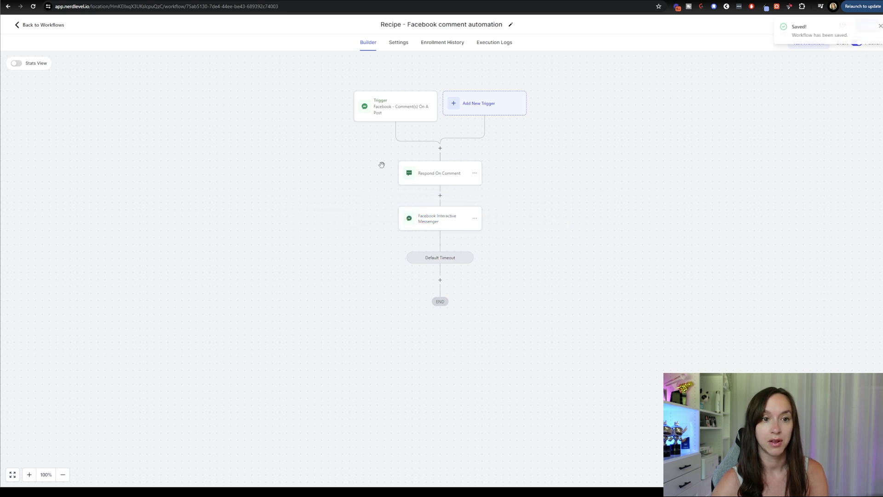
left_click(444, 176)
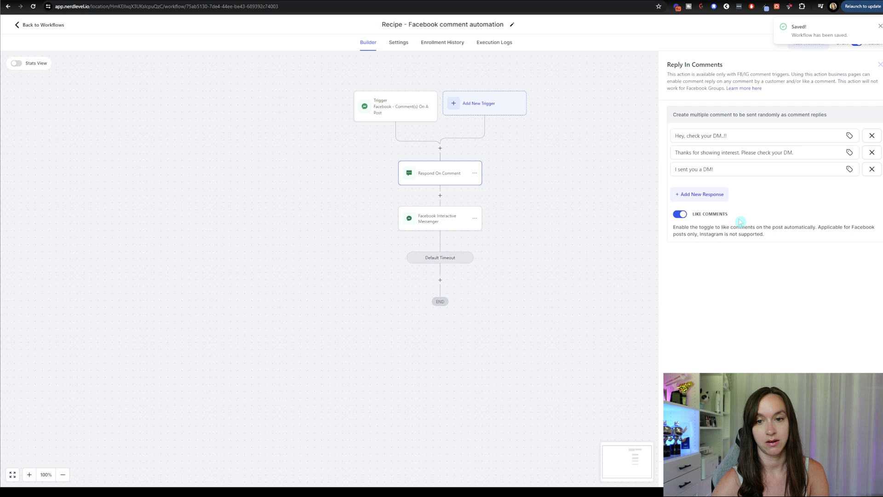
left_click(397, 107)
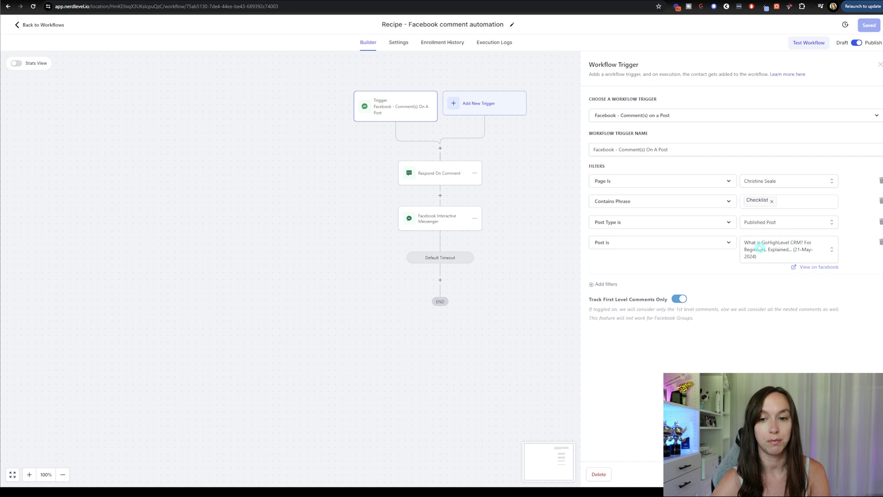
- Post a 'Checklist' comment on the watched Facebook post
left_click(809, 269)
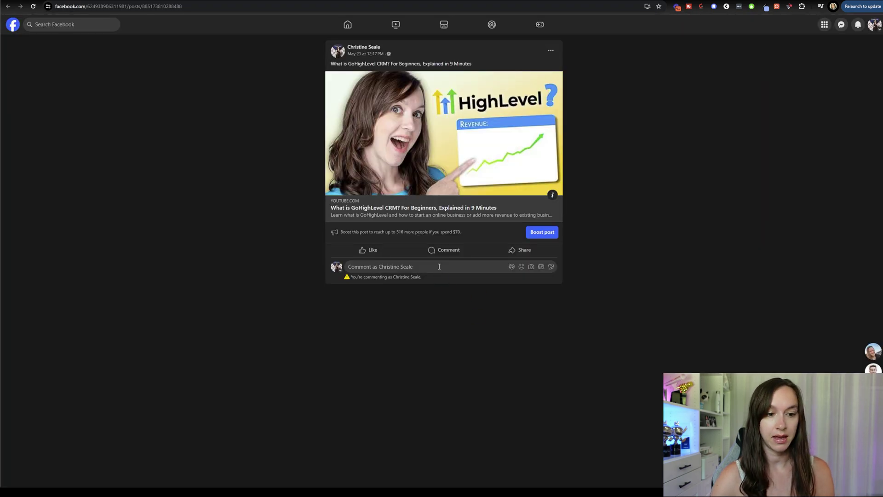
left_click(439, 267)
type("Checklist")
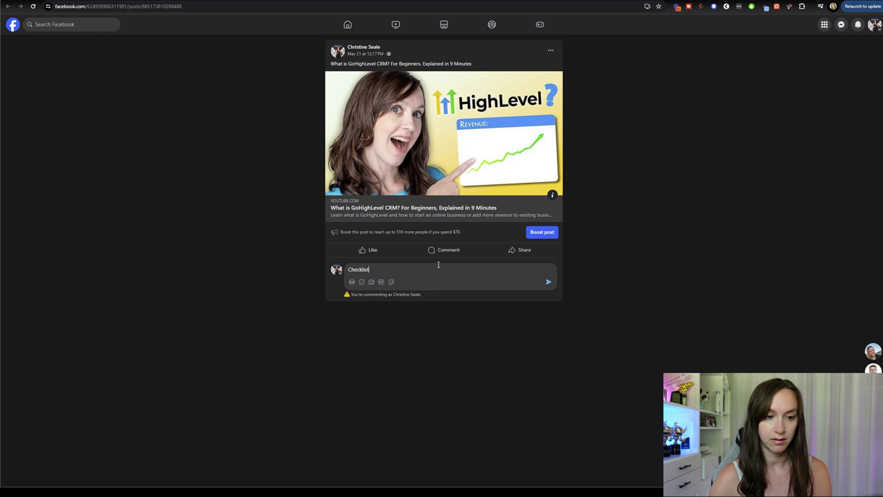
key("Return")
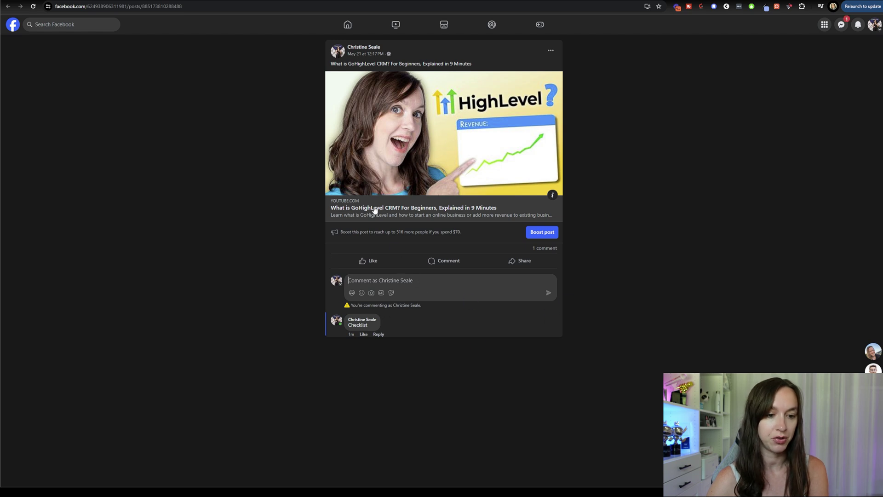
left_click(276, 209)
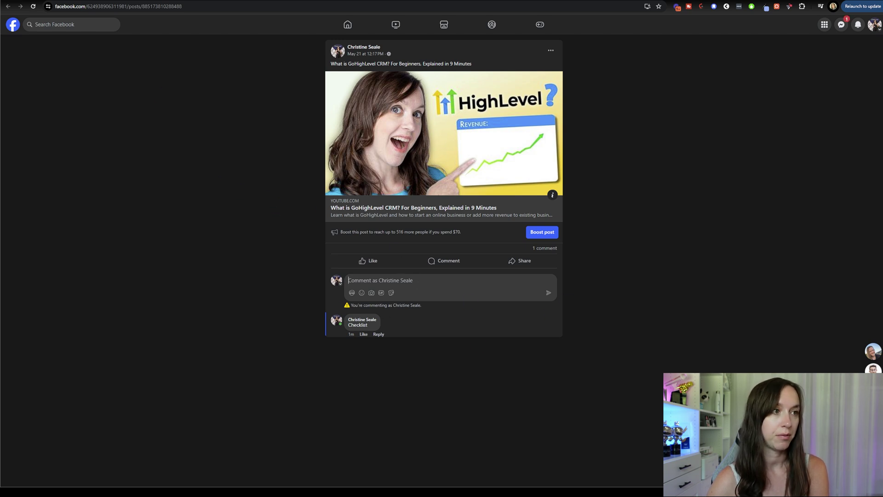
- Check the workflow and Messenger DM, then refresh the post to confirm the 'I sent you a DM!' reply
left_click(43, 2)
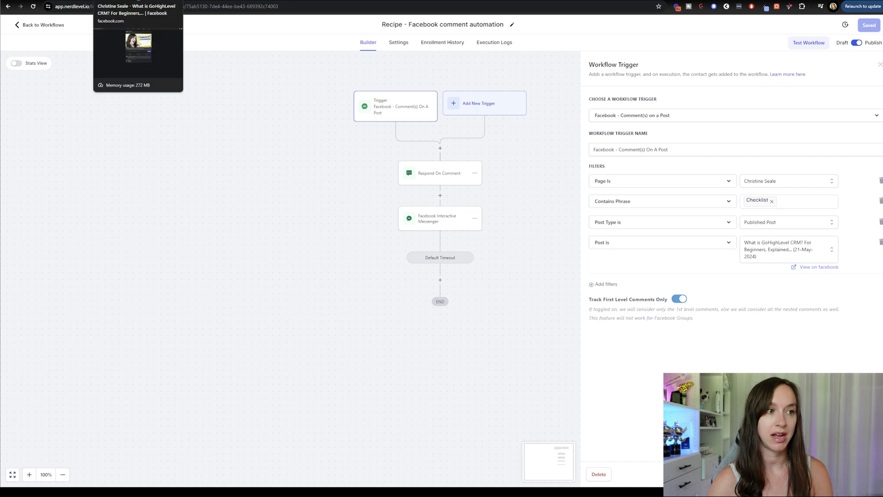
left_click(138, 2)
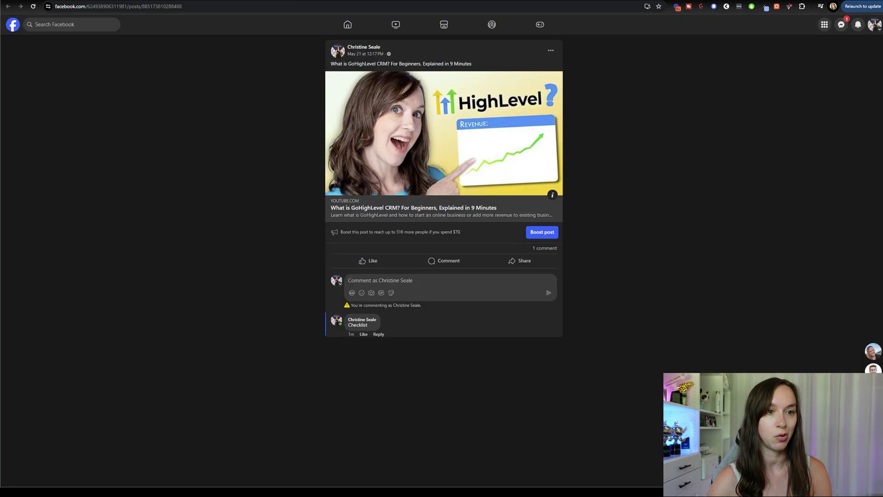
left_click(841, 23)
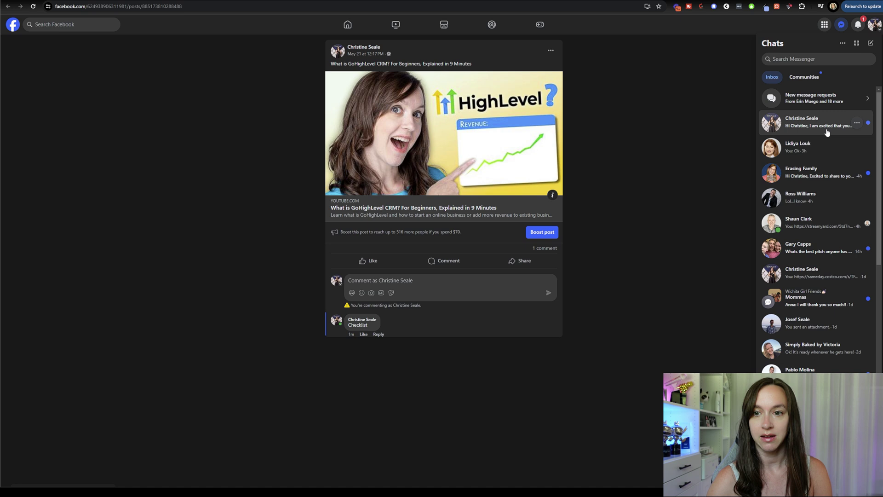
left_click(798, 117)
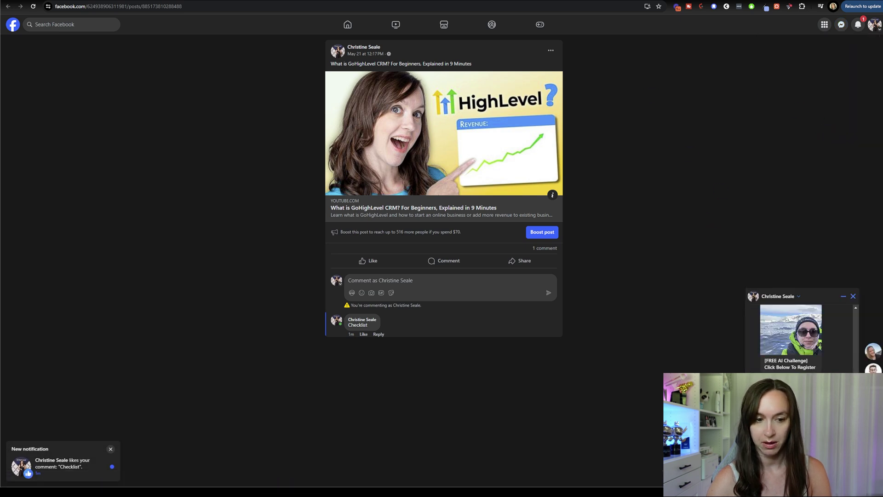
left_click(35, 7)
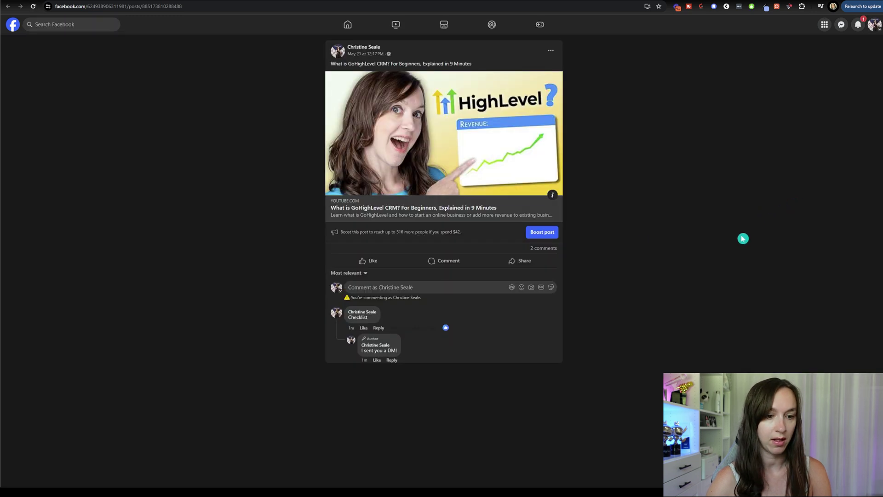
left_click_drag(361, 351, 410, 355)
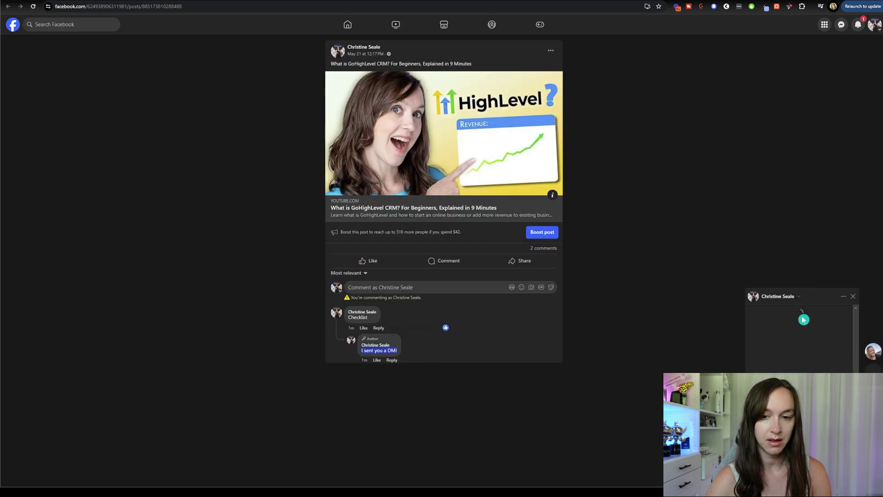
left_click(856, 299)
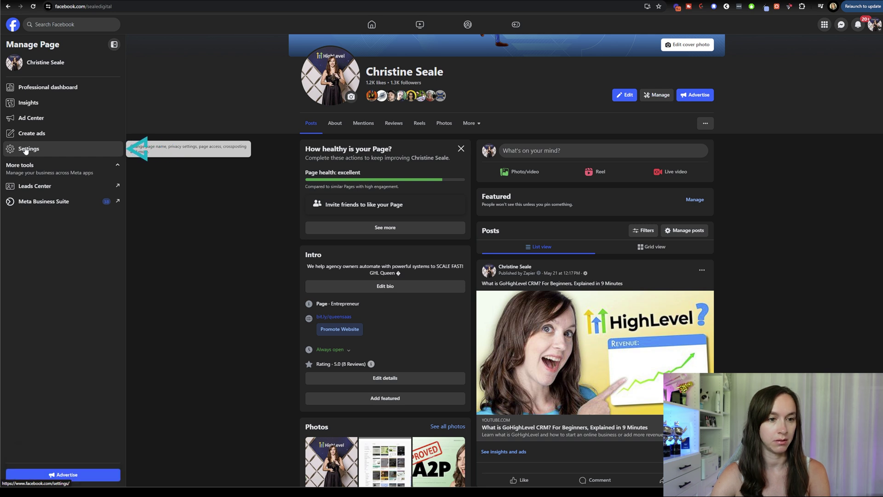
- View the page's Advanced Messaging settings listing LeadConnector and Manychat as connected apps
left_click(26, 150)
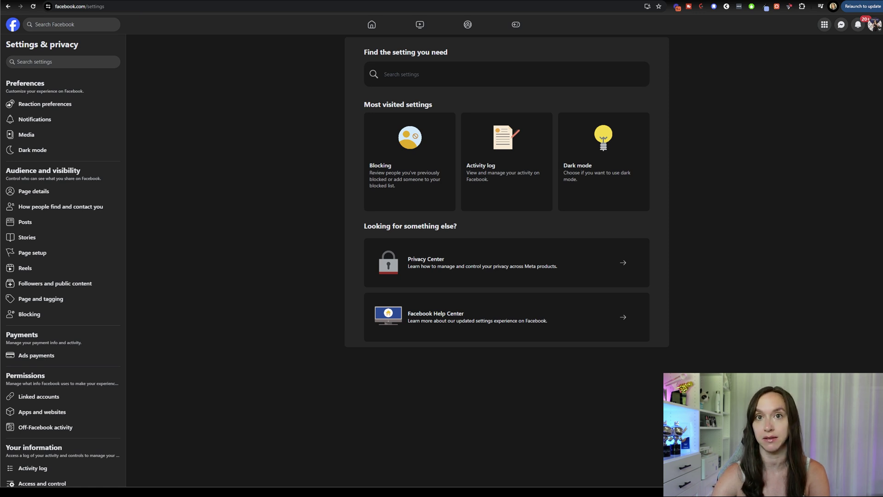
left_click(81, 249)
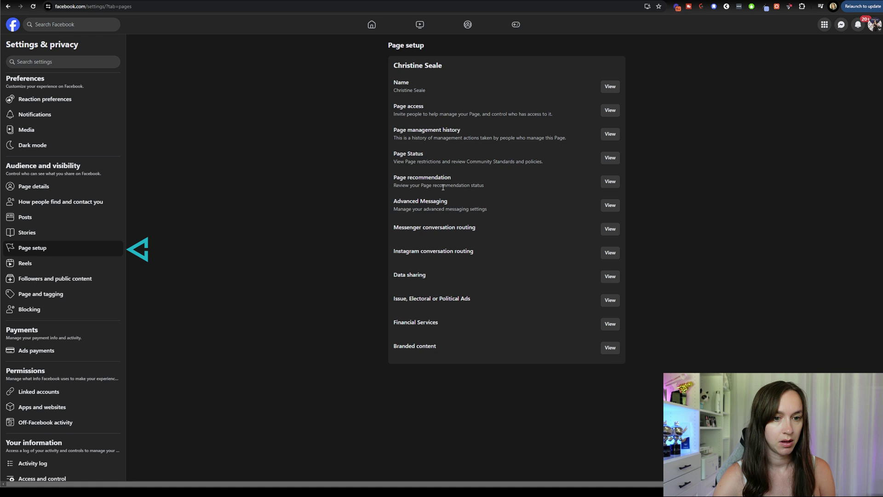
left_click(610, 206)
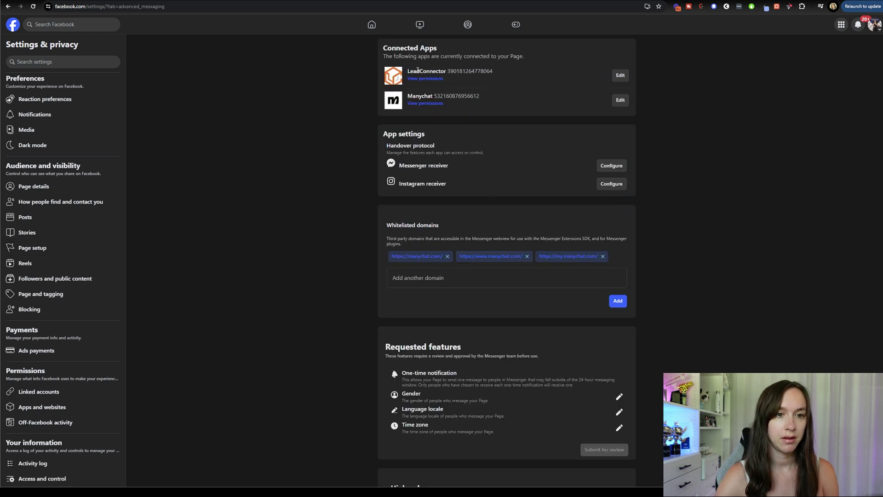
- Review the LeadConnector app details and Manychat's permission settings without saving changes
left_click_drag(429, 70, 488, 81)
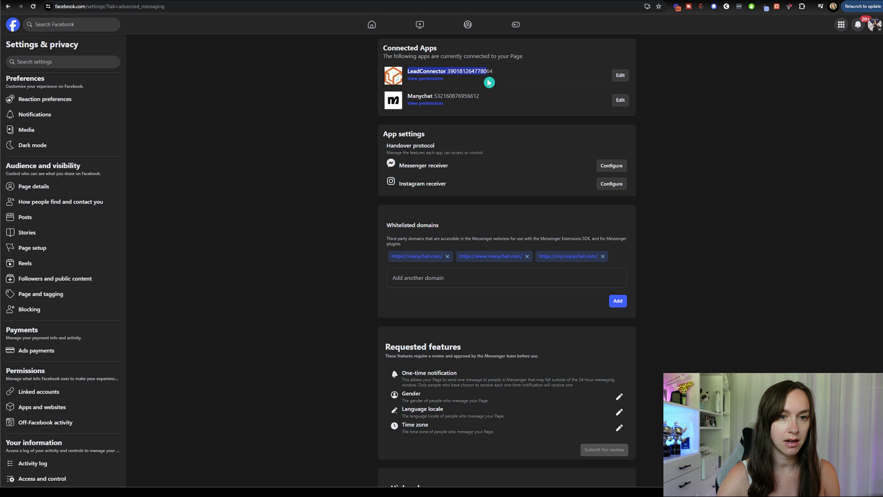
left_click(468, 94)
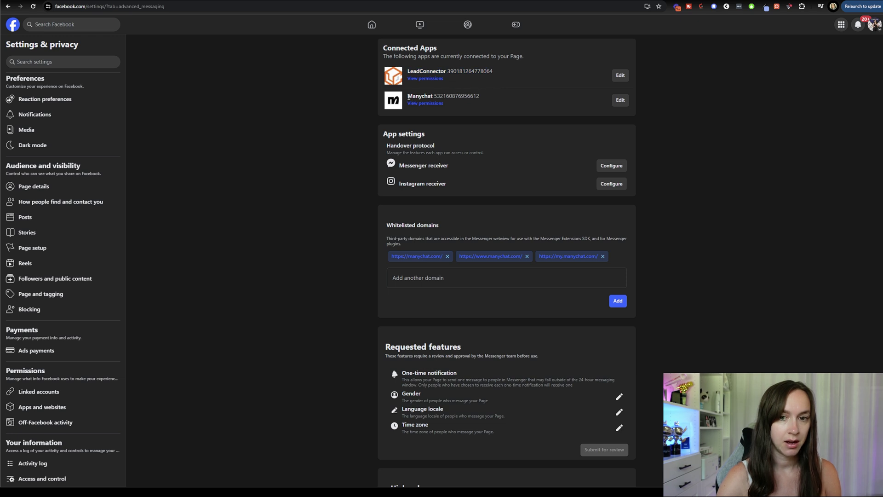
left_click(539, 108)
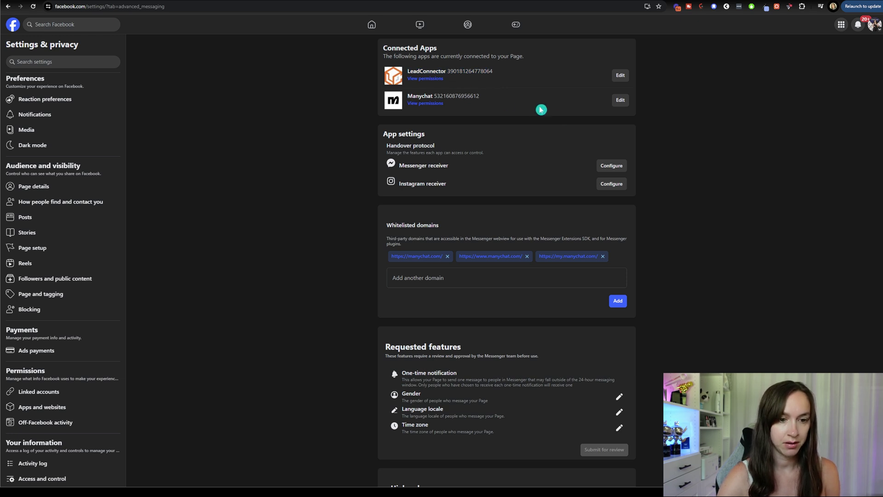
left_click_drag(545, 124, 485, 125)
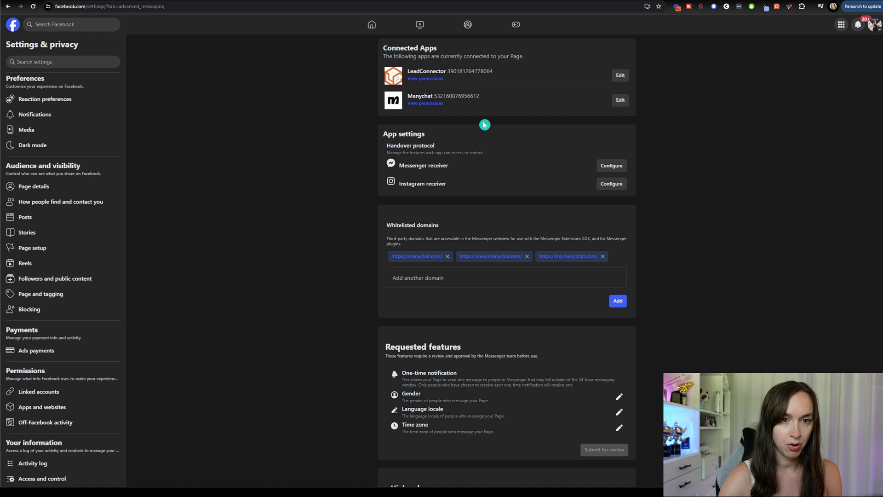
left_click(620, 100)
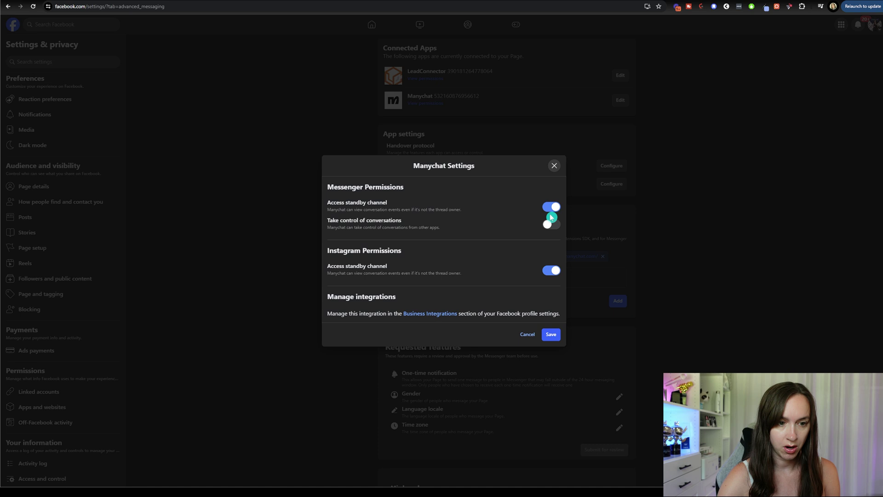
left_click(528, 335)
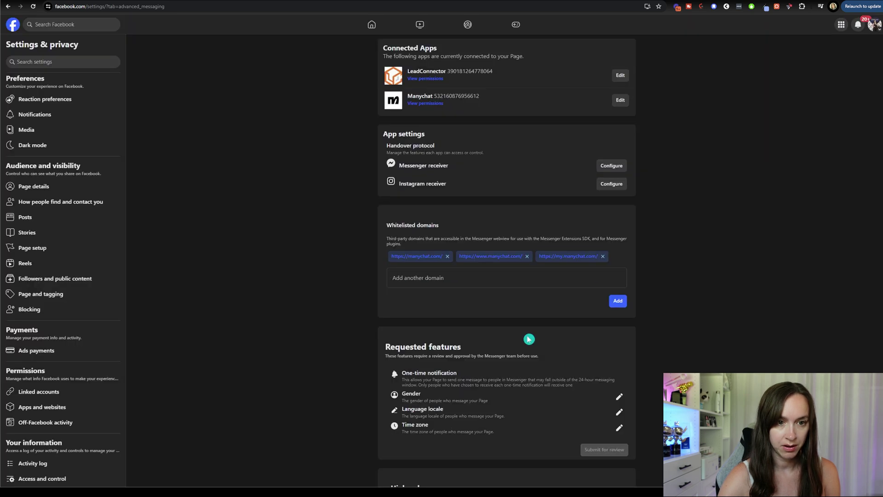
- Set LeadConnector as the Messenger primary handover receiver, replacing Manychat
left_click(611, 166)
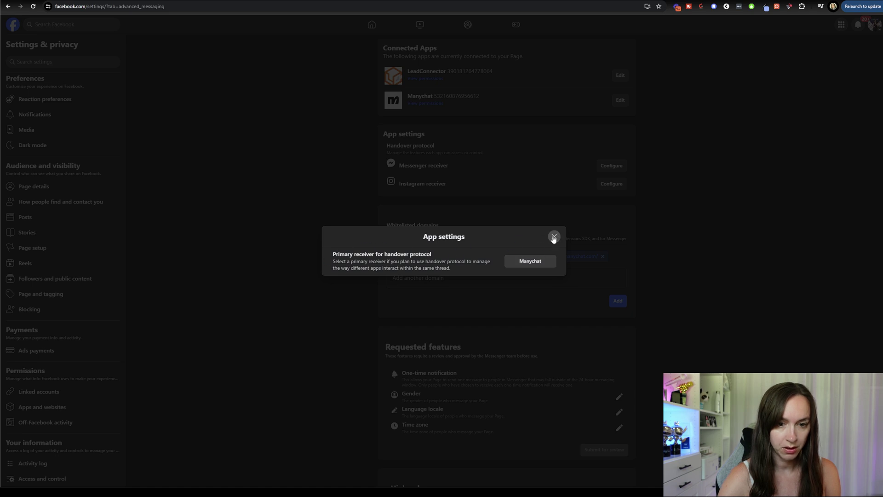
left_click(555, 236)
left_click(612, 166)
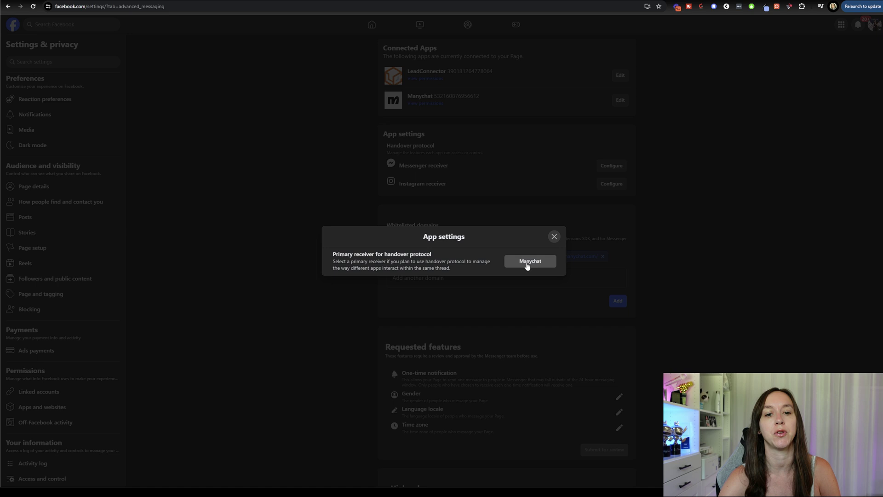
left_click(528, 263)
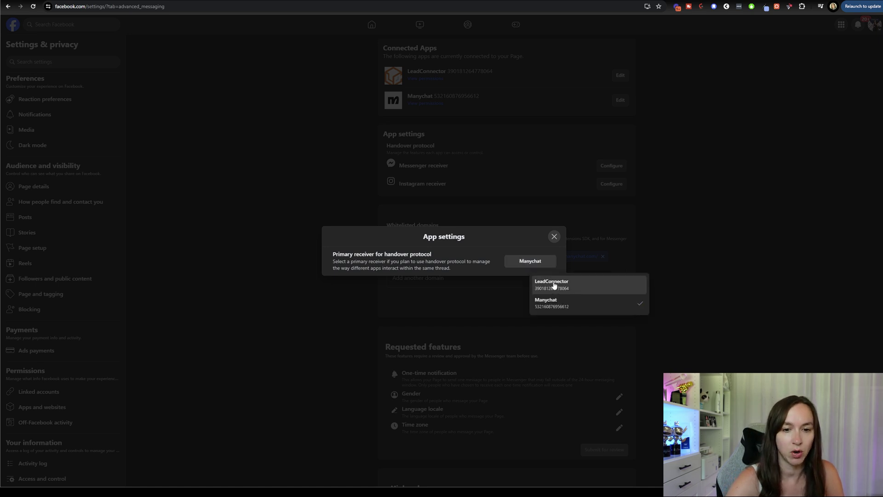
left_click(555, 285)
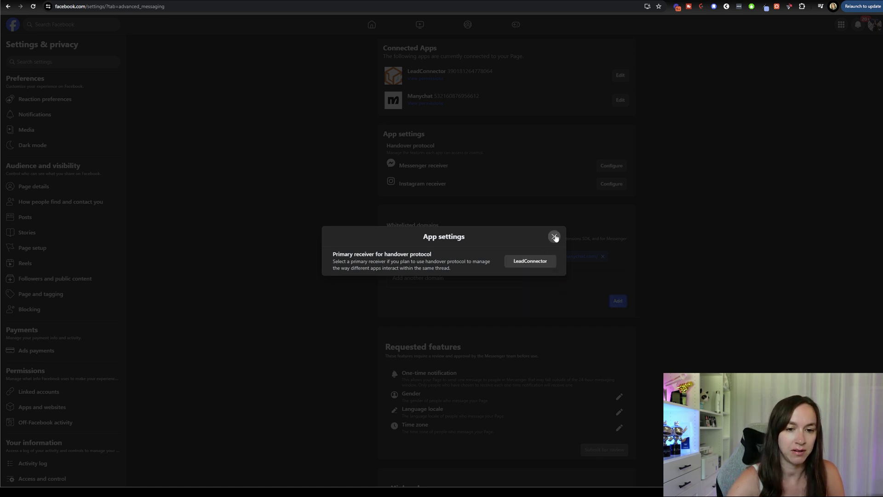
left_click(554, 237)
- Set LeadConnector as the Instagram primary handover receiver
left_click(612, 184)
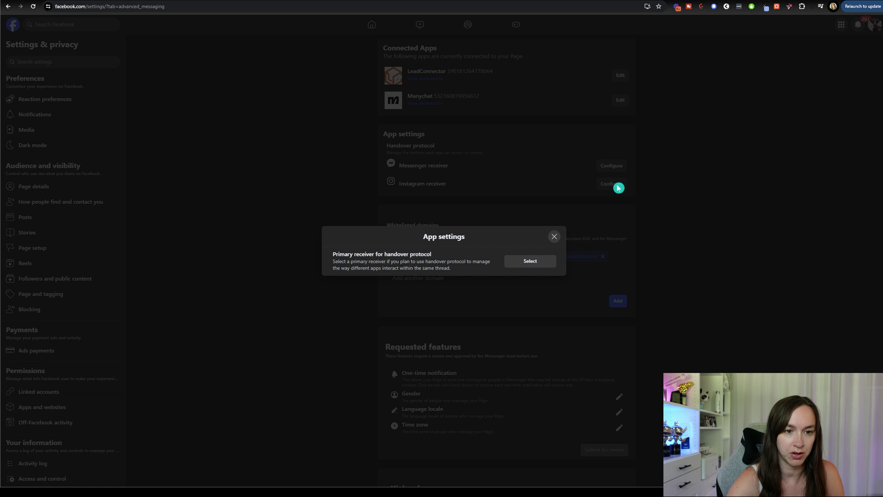
left_click(536, 262)
left_click(553, 287)
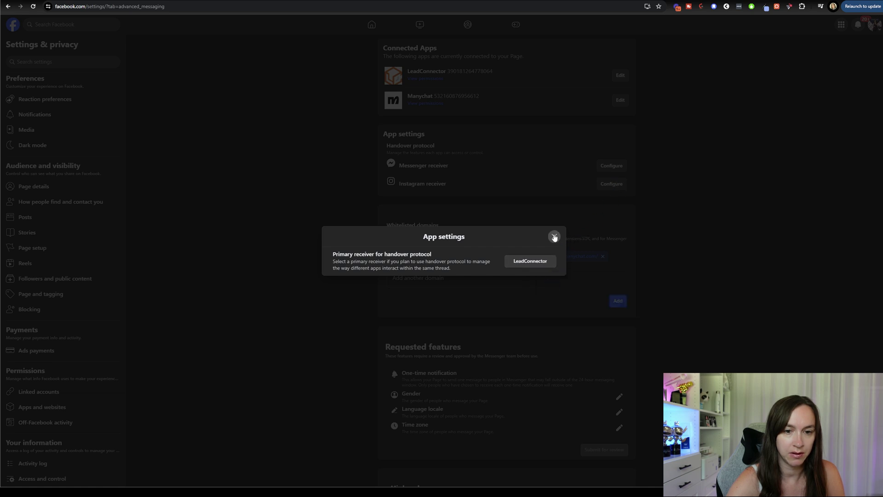
left_click(554, 237)
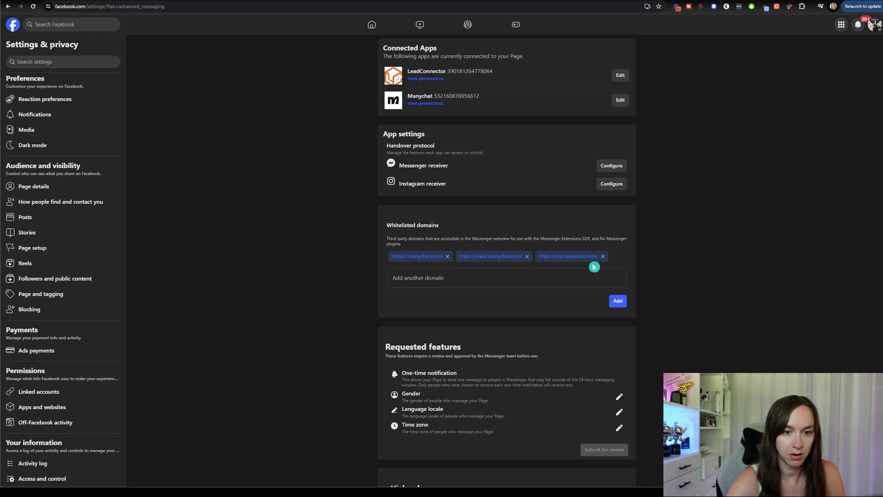
scroll(644, 265, "down", 1)
scroll(649, 255, "up", 1)
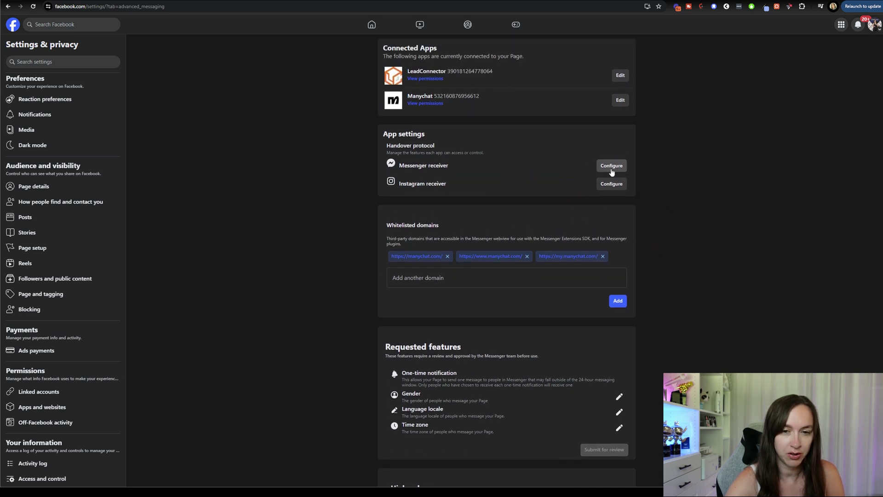
- Expand Manychat's granted Messenger and Instagram permissions under Connected Apps
left_click(425, 103)
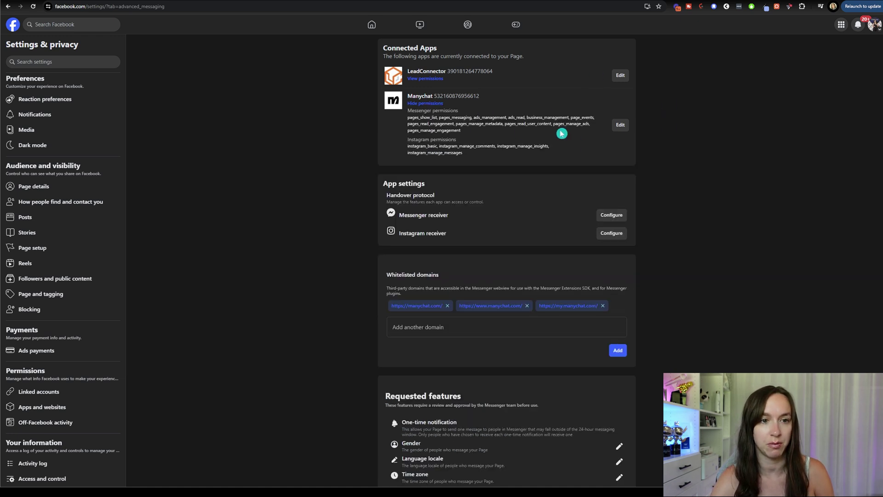